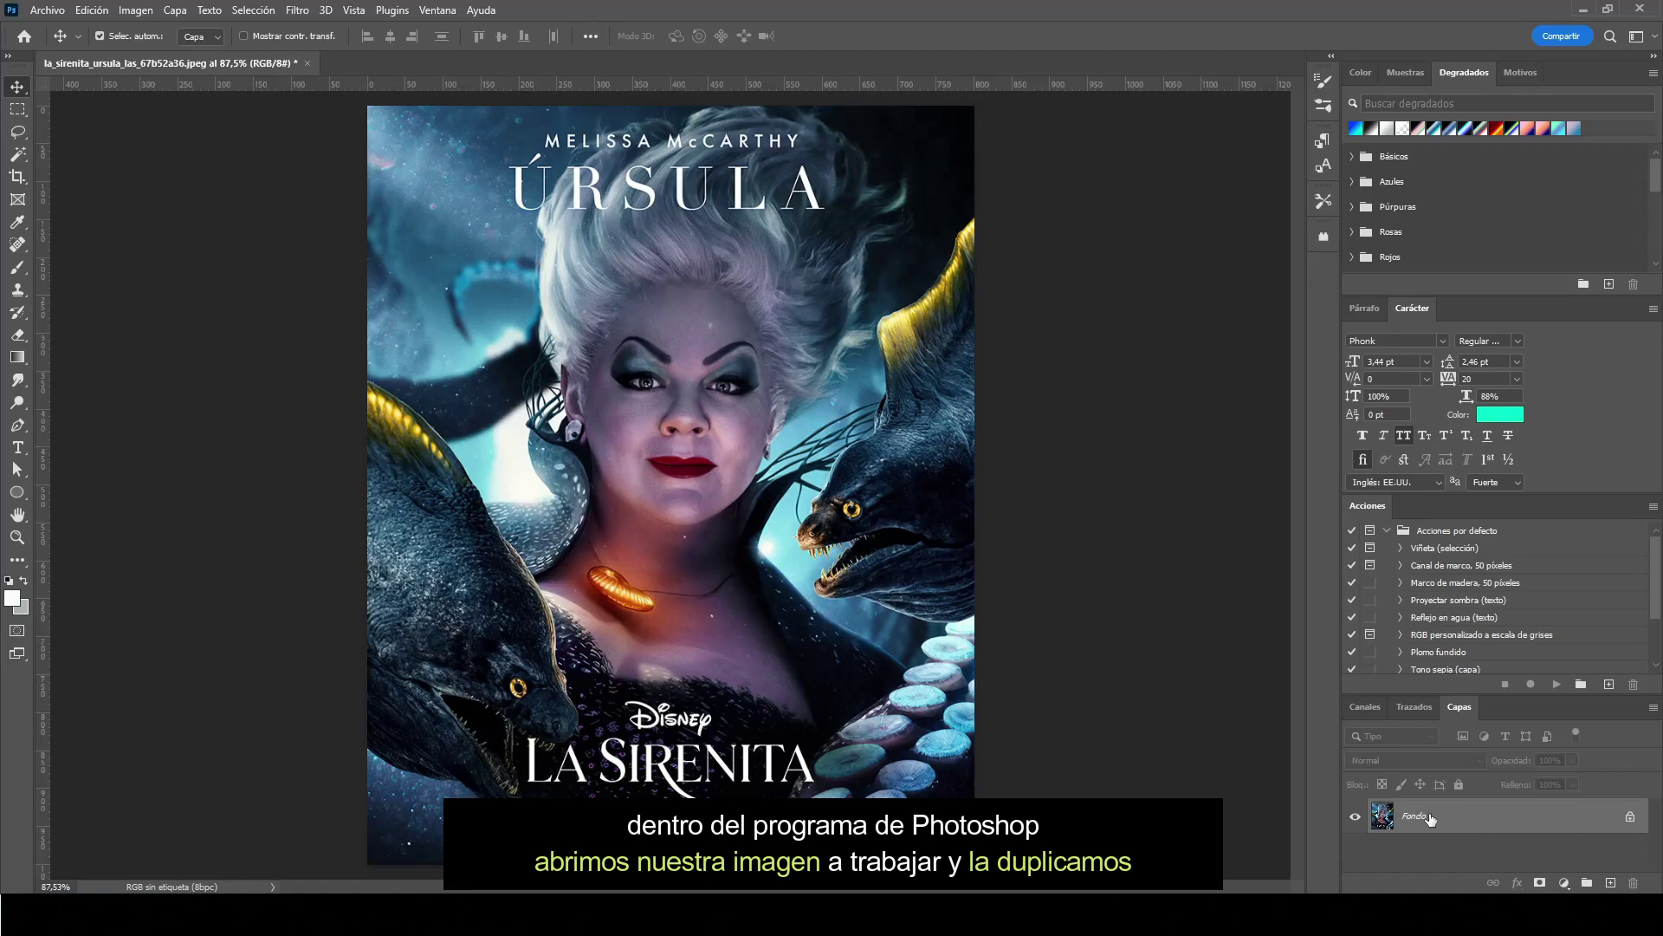
Step: Duplicate the Fondo layer and rename the copy MODELO
left_click_drag(1606, 815, 1613, 881)
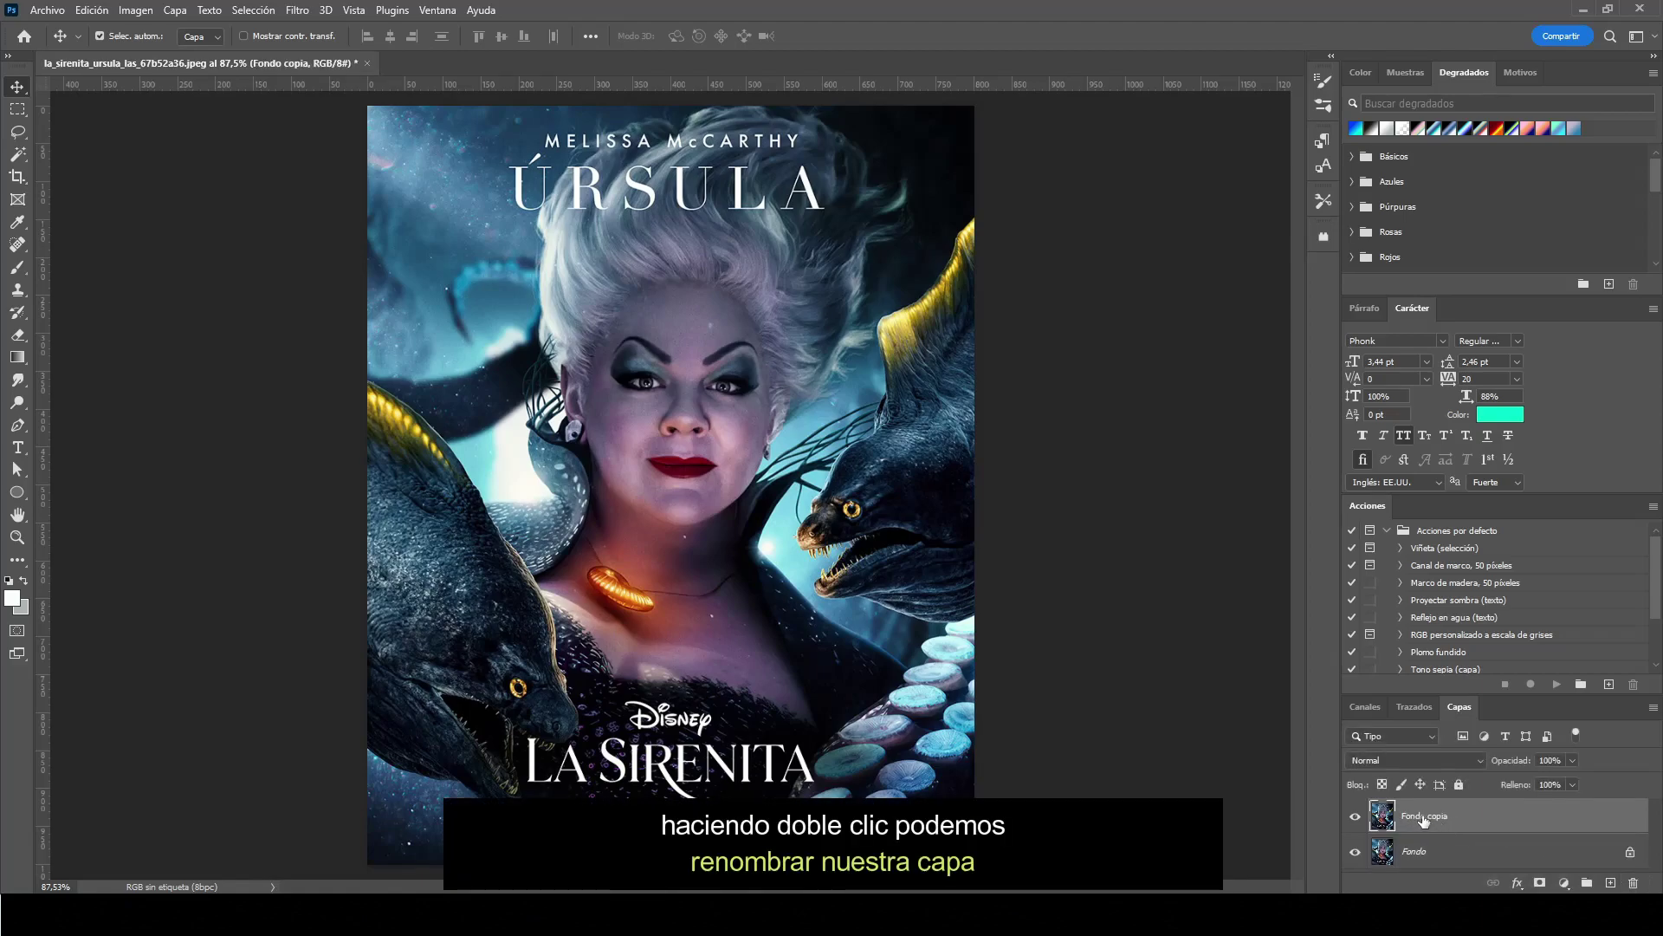
double_click(1424, 818)
type("MODELO")
key("Return")
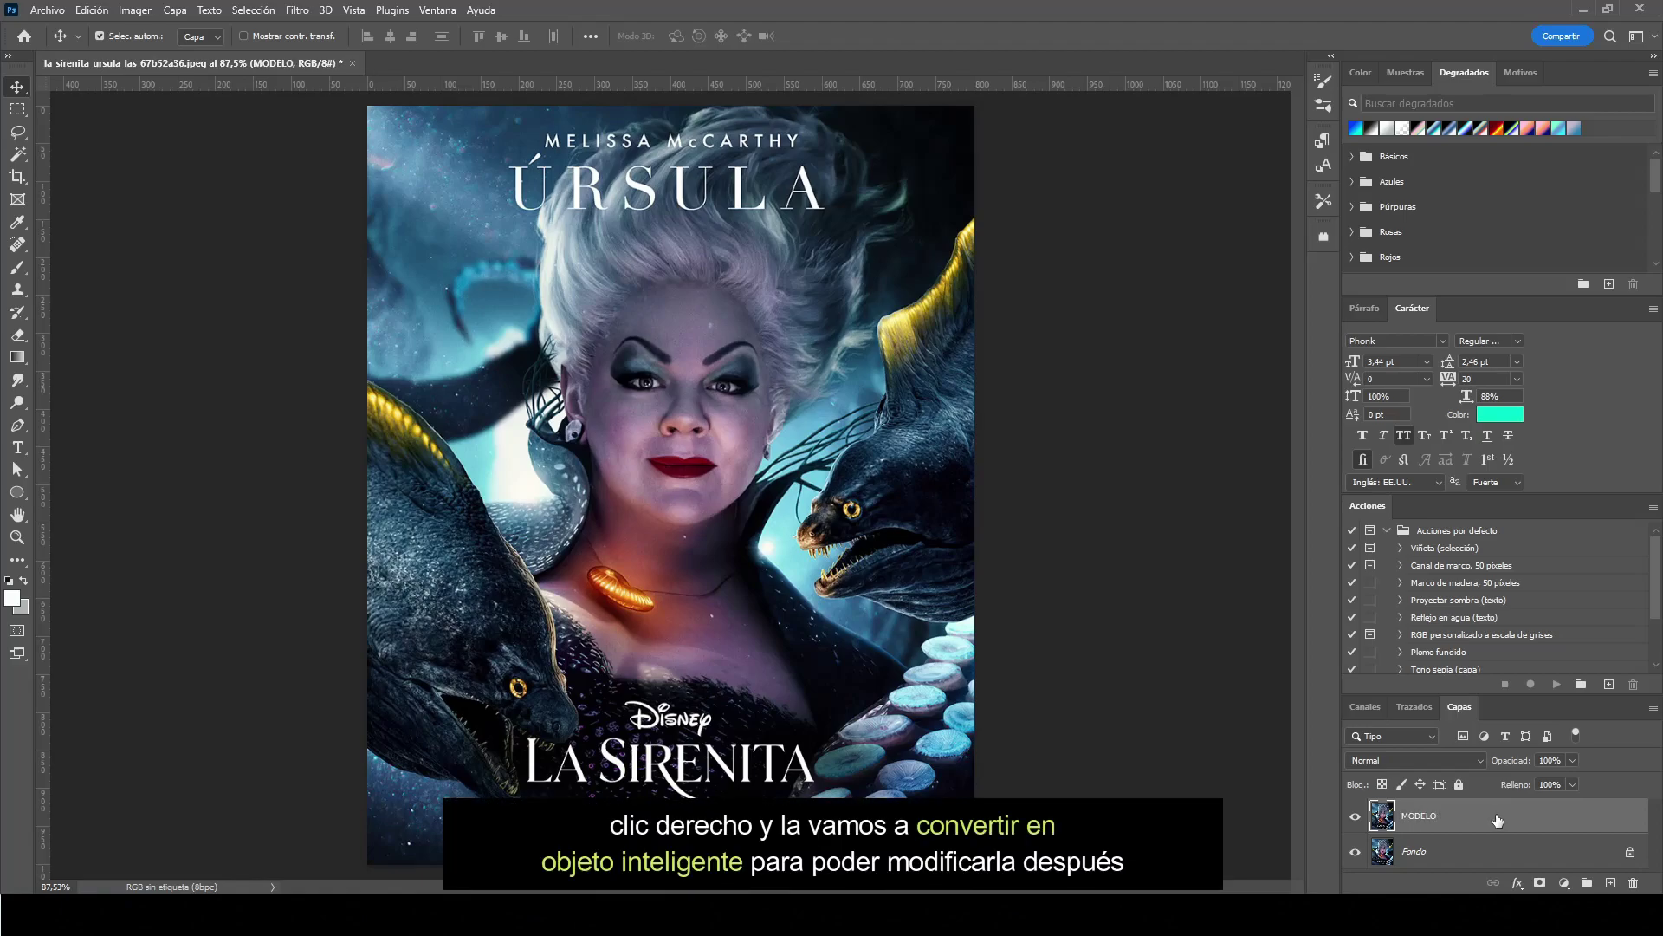
Step: Convert MODELO to a smart object and give it the Gris colour label
right_click(1461, 818)
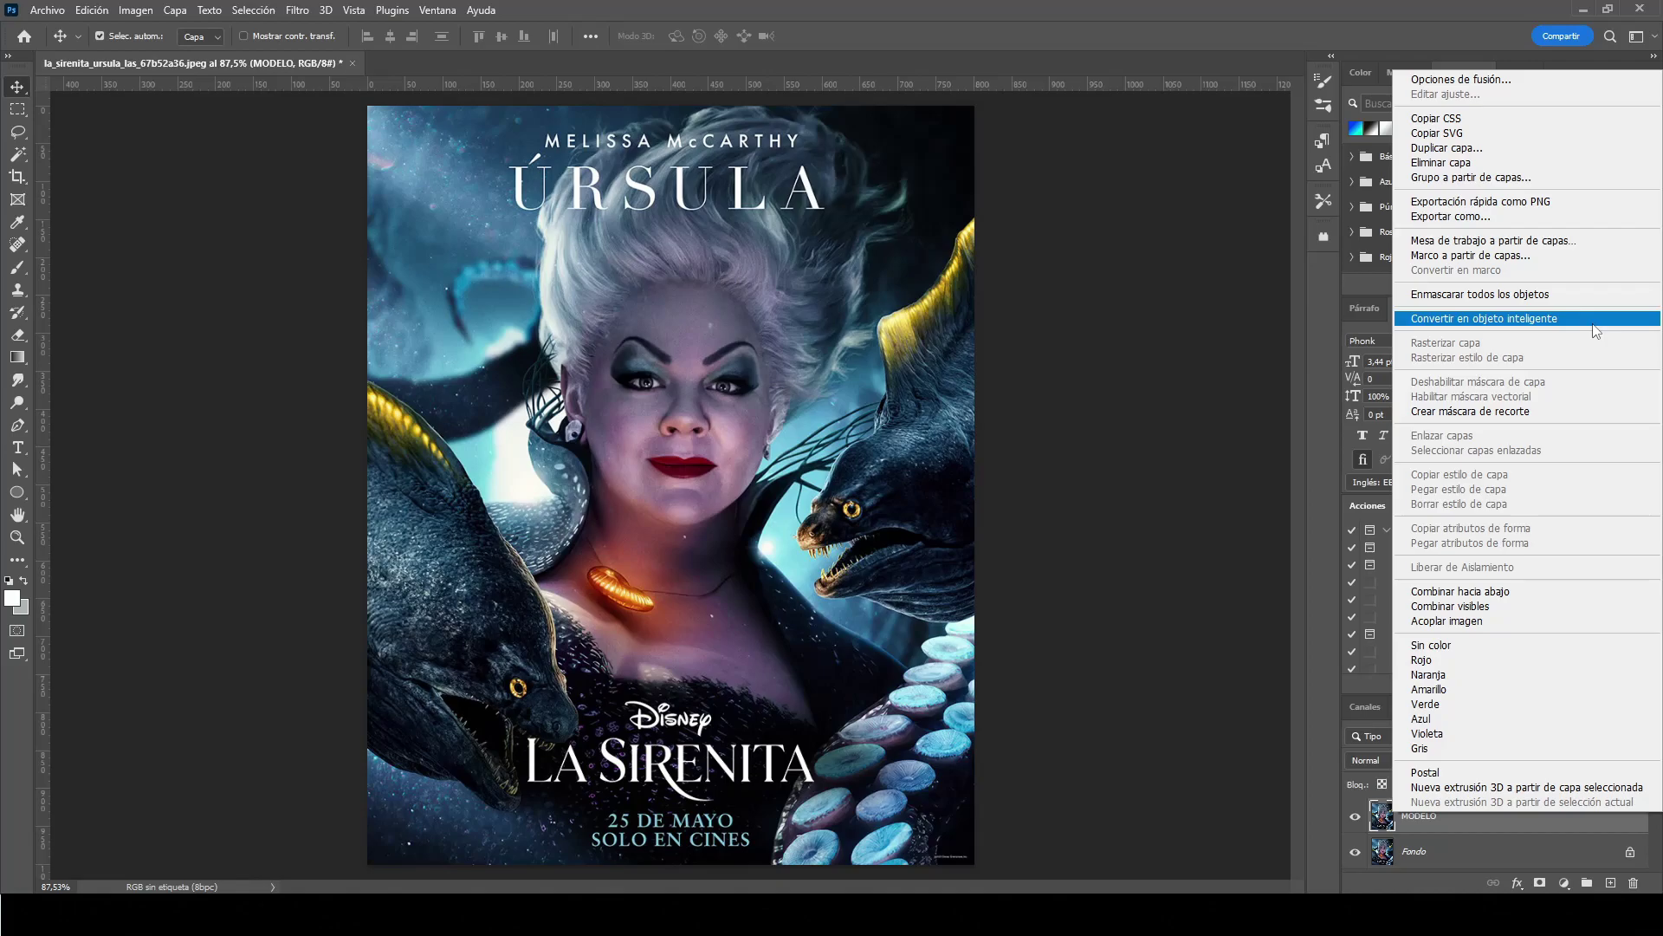
left_click(1596, 330)
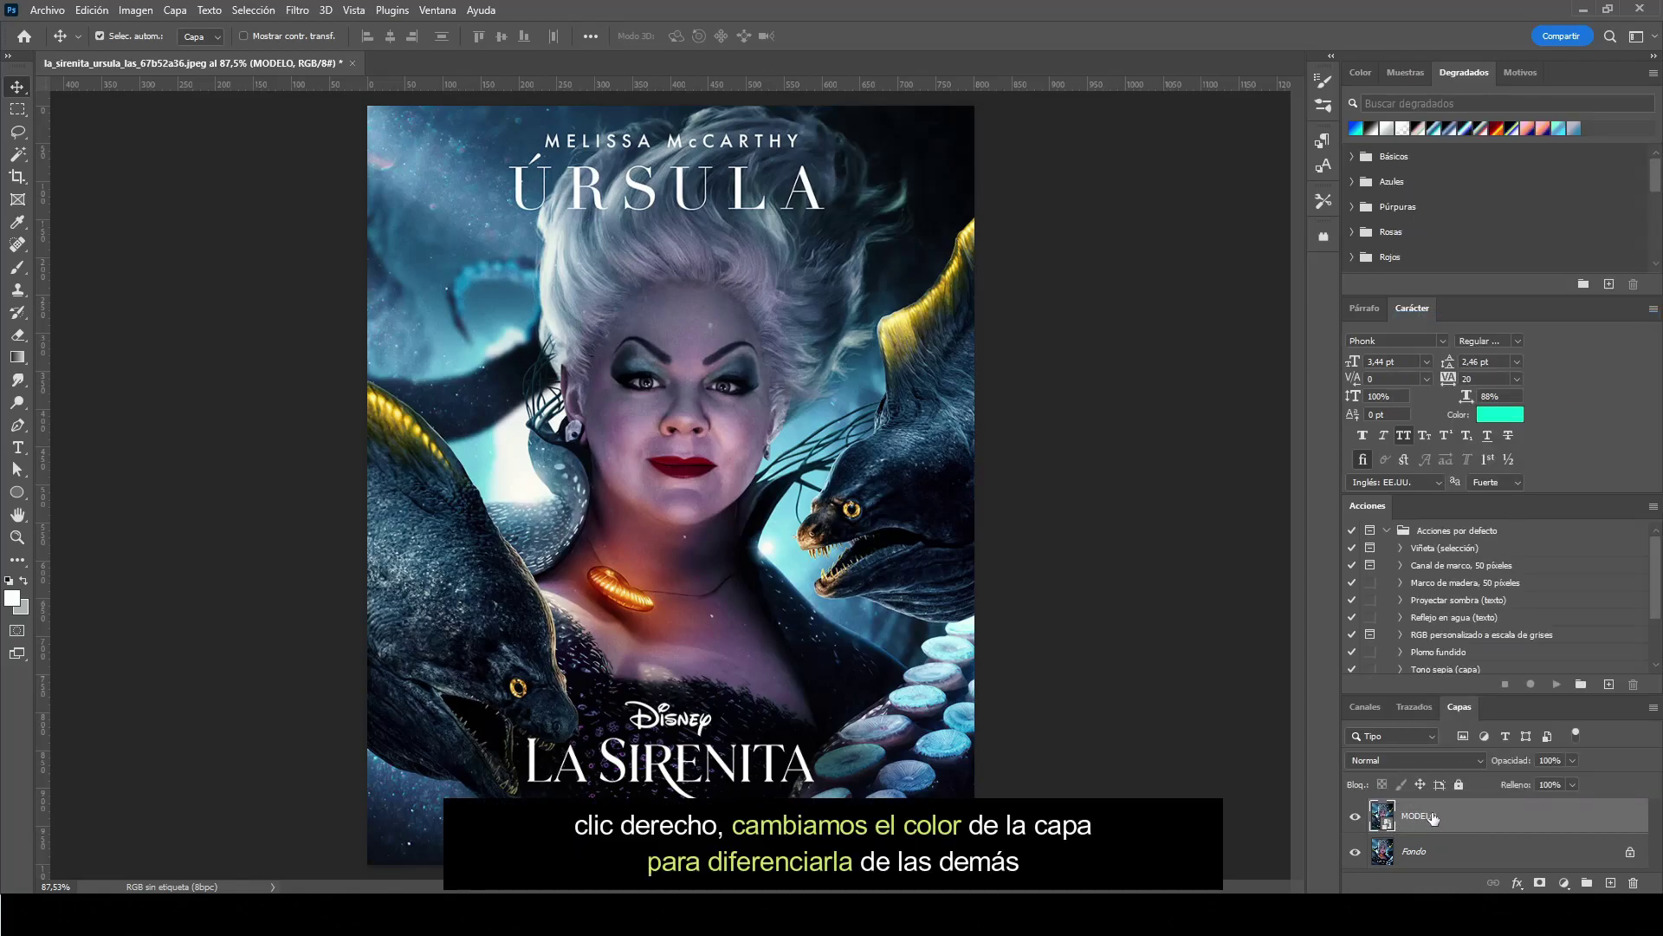
right_click(1455, 818)
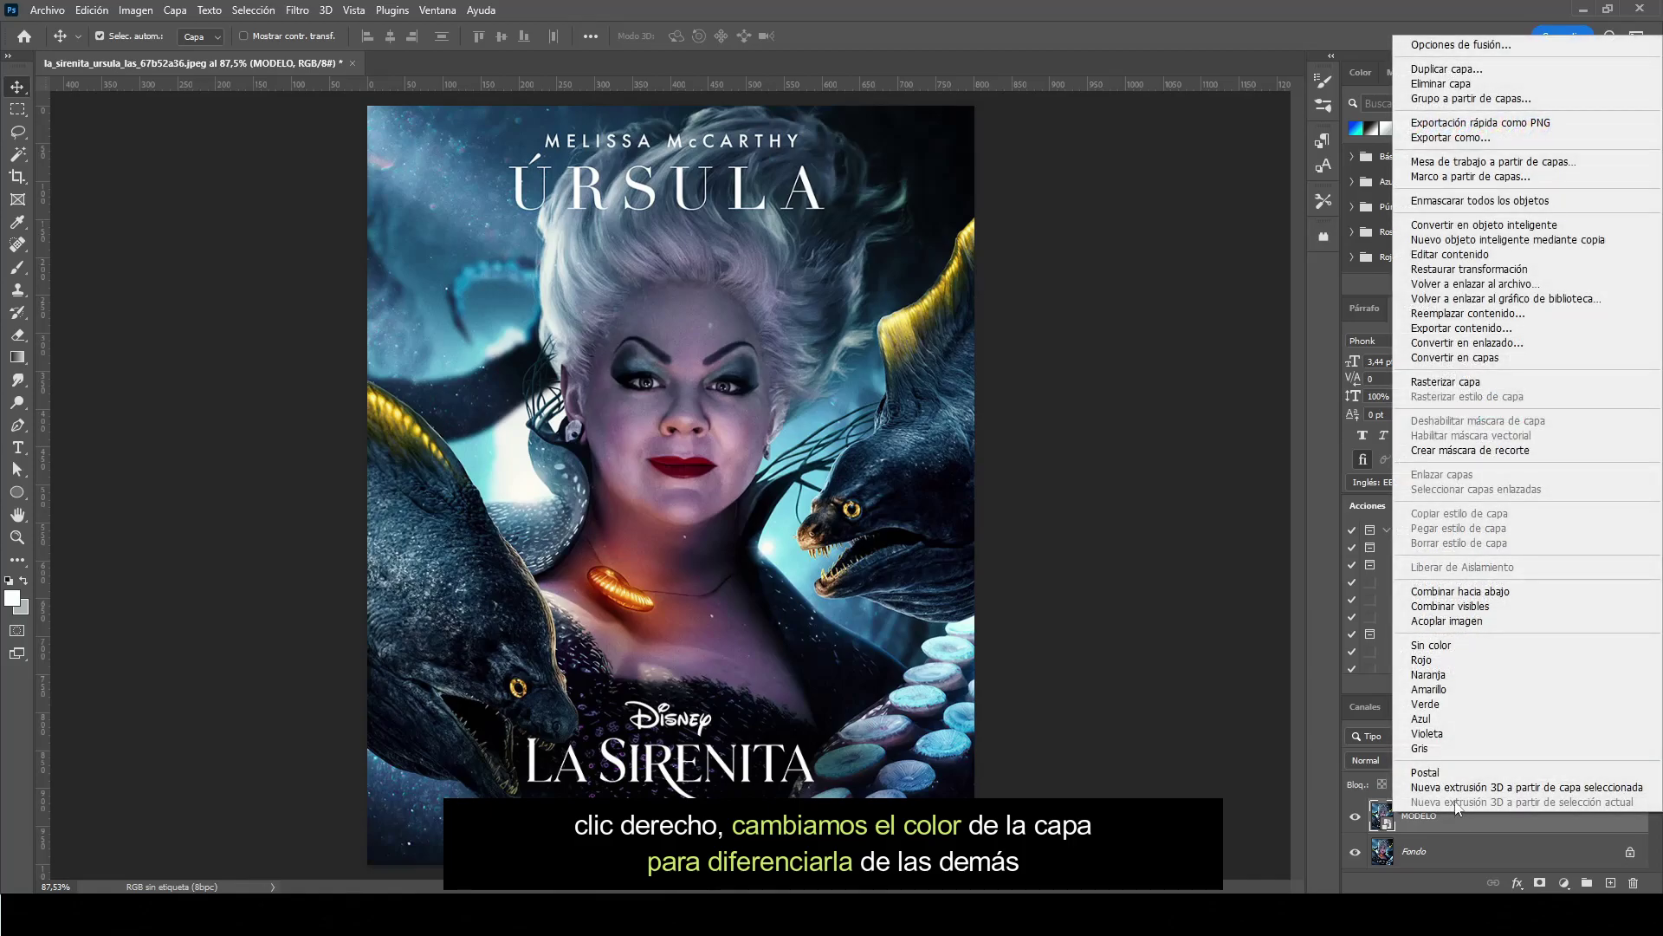
left_click(1483, 750)
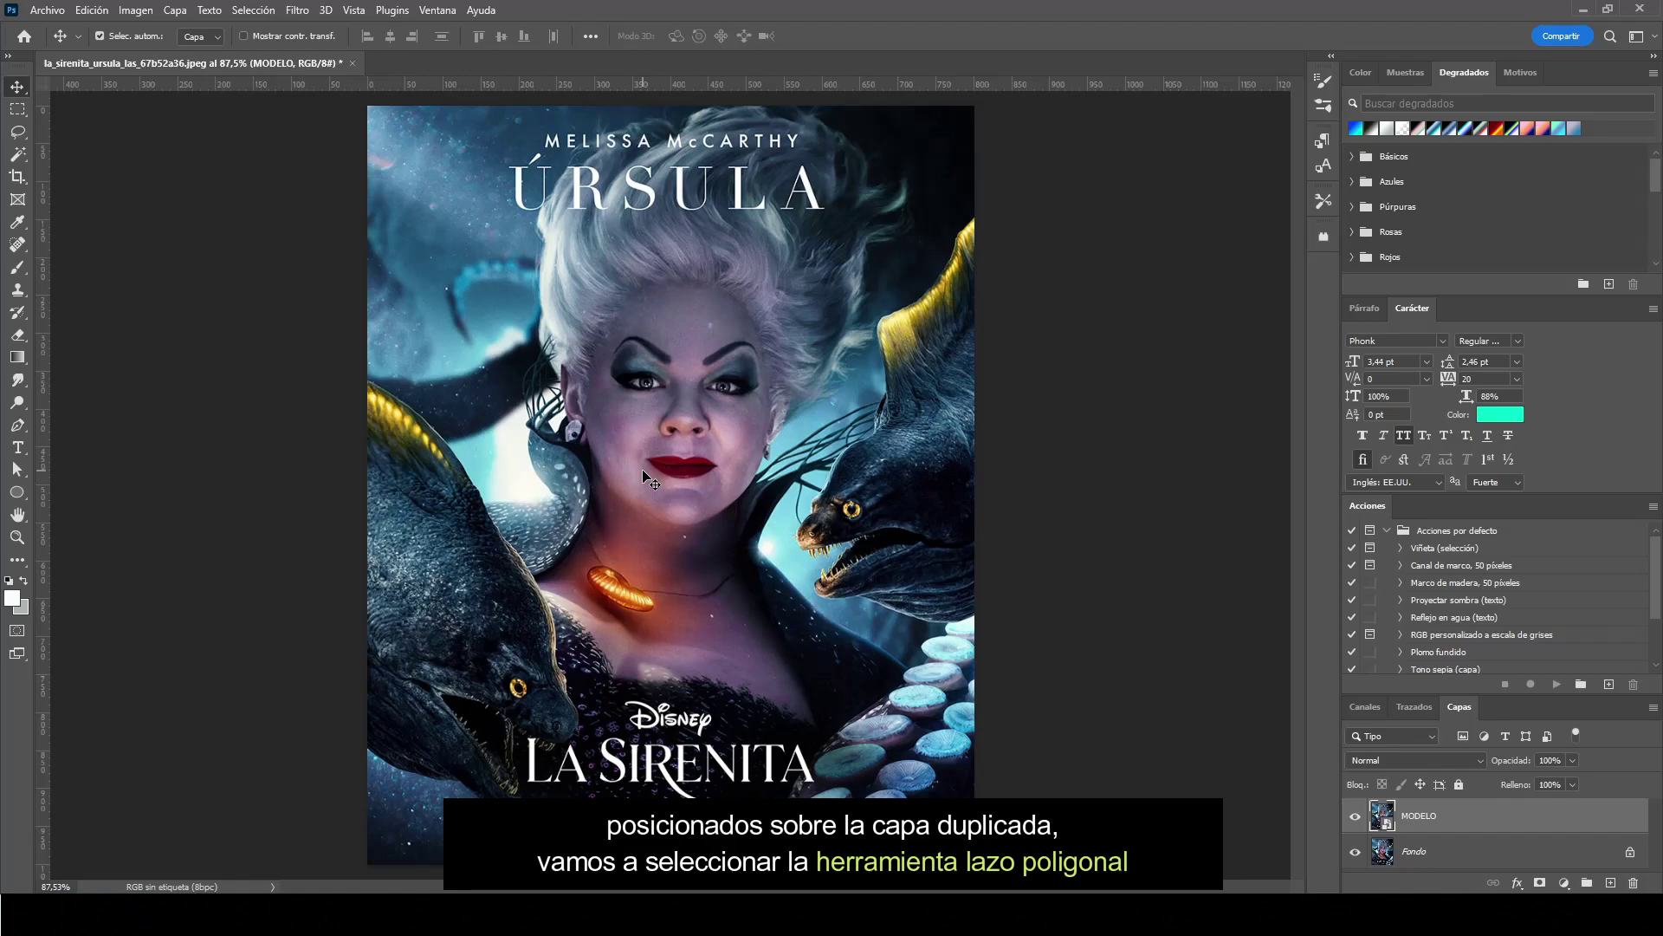
Step: With the Polygonal Lasso, select a small patch inside the white U stem of ÚRSULA
left_click(16, 137)
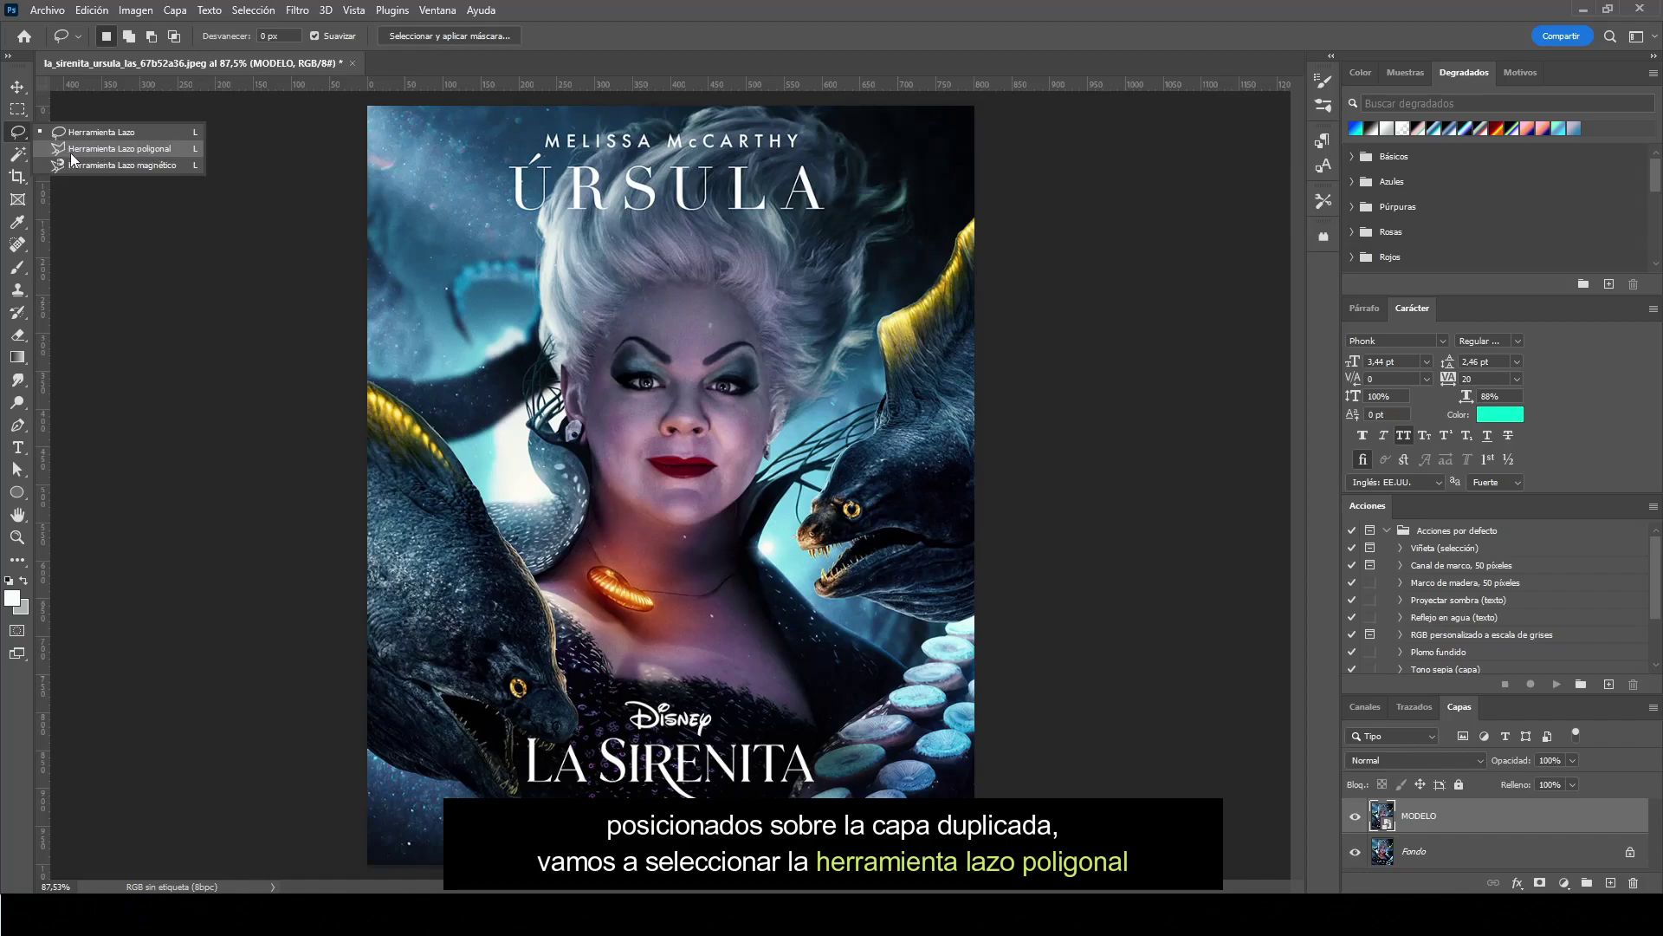
left_click(163, 149)
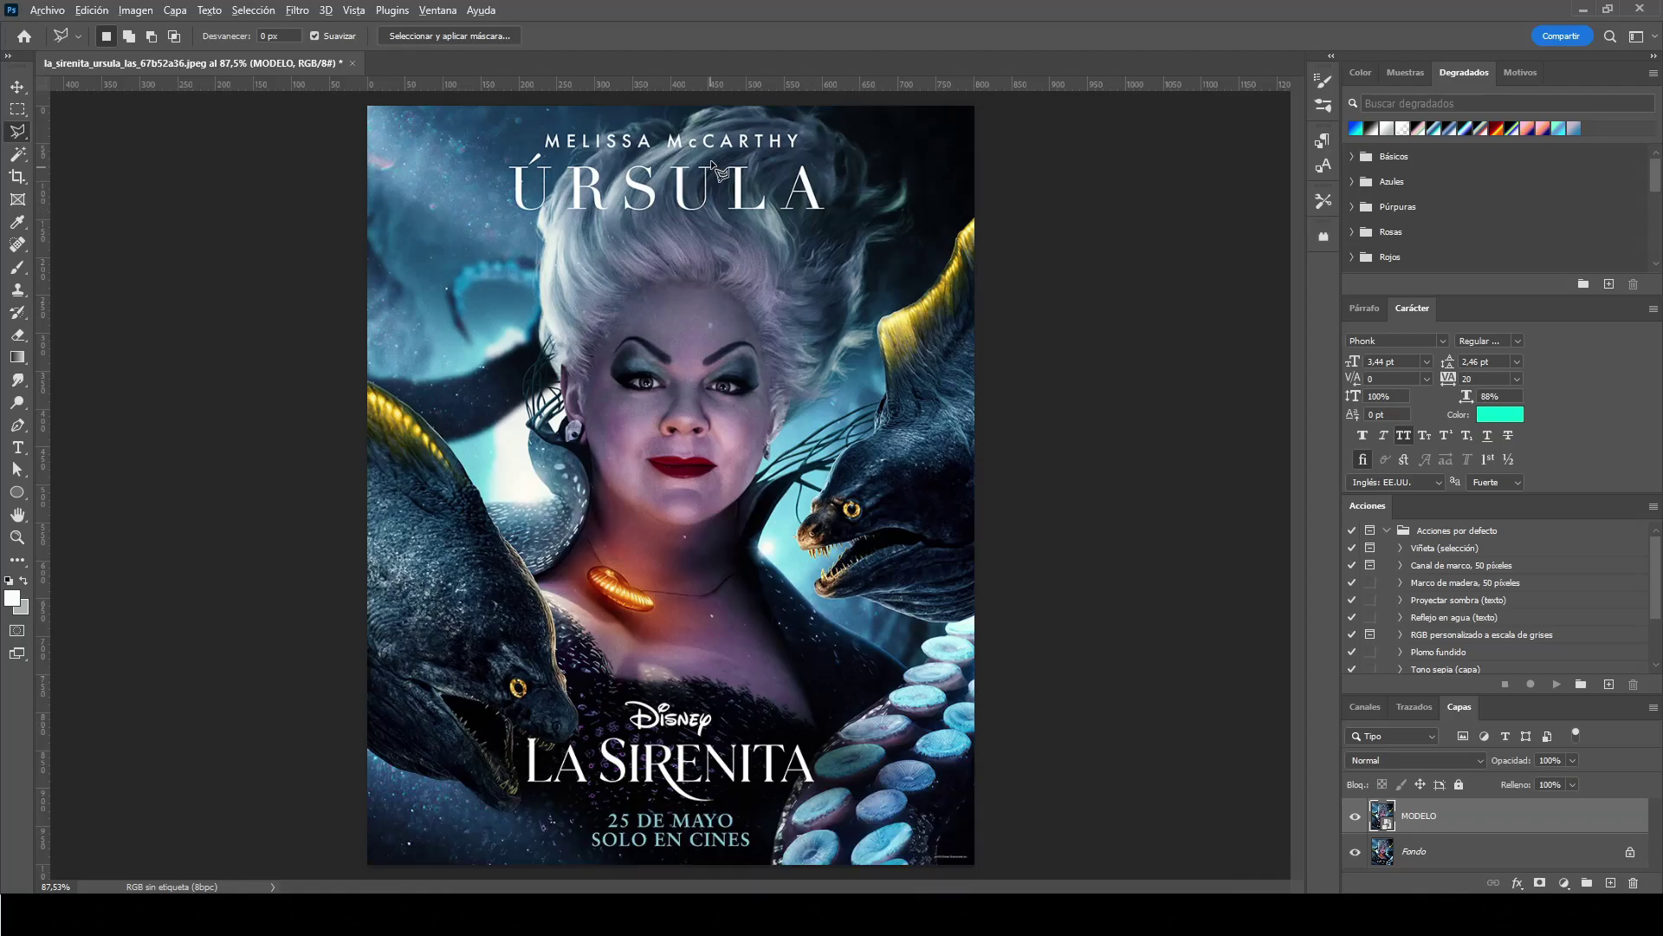
scroll(710, 169, "up", 3)
scroll(708, 166, "up", 2)
scroll(694, 163, "up", 1)
scroll(680, 160, "up", 1)
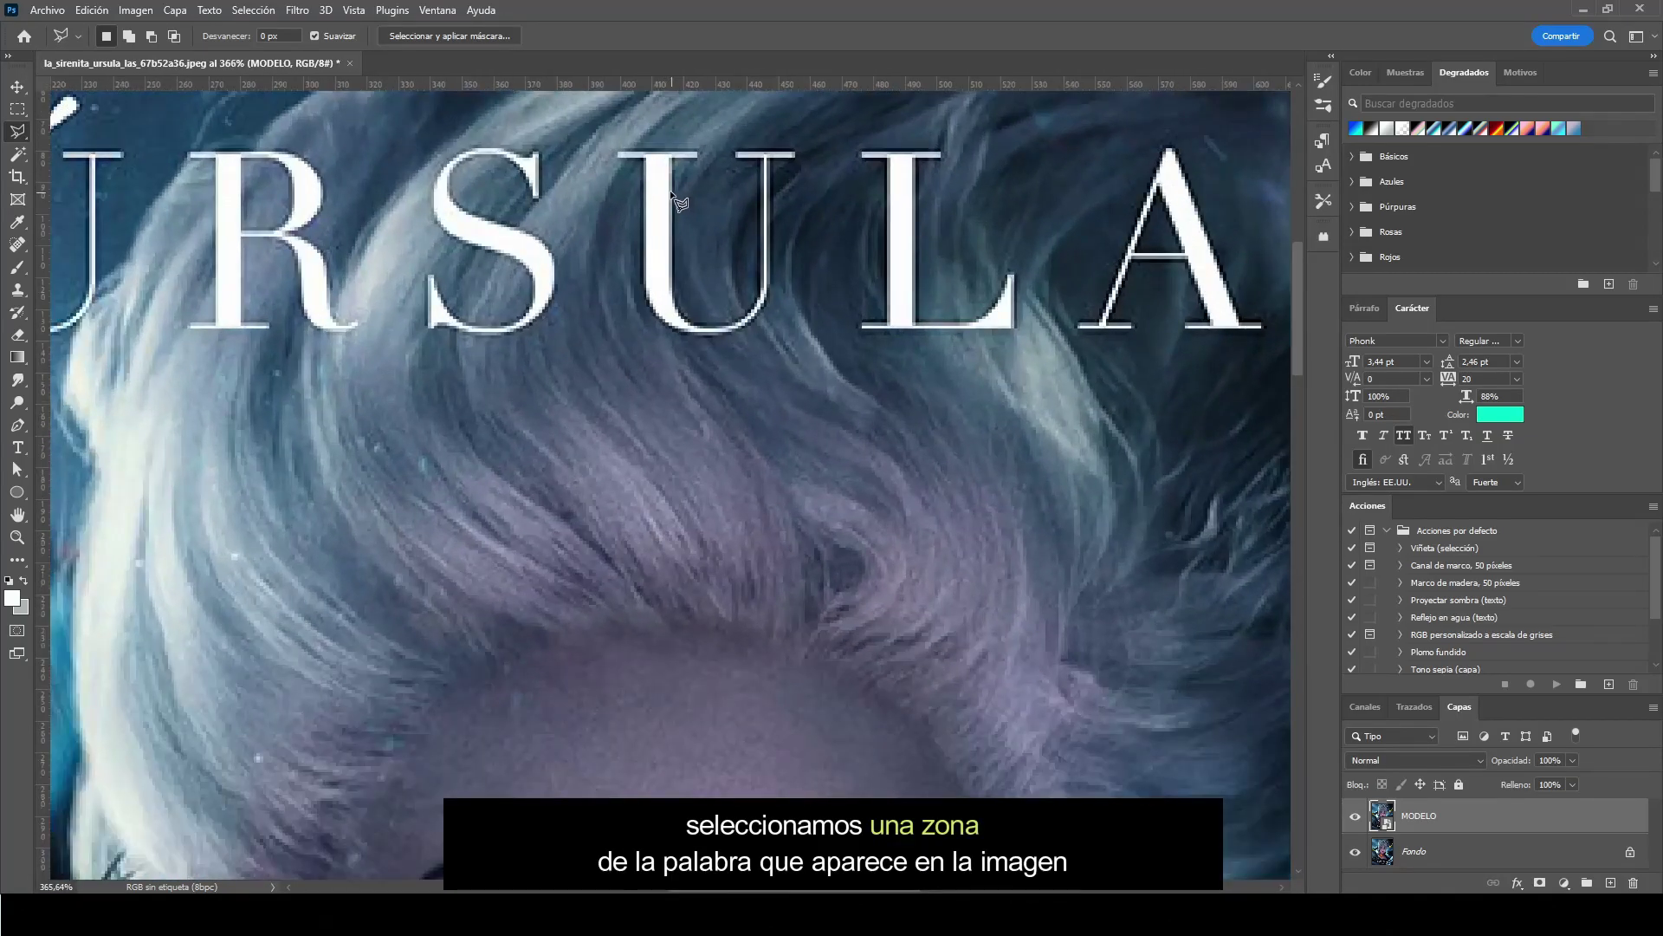
scroll(669, 157, "up", 1)
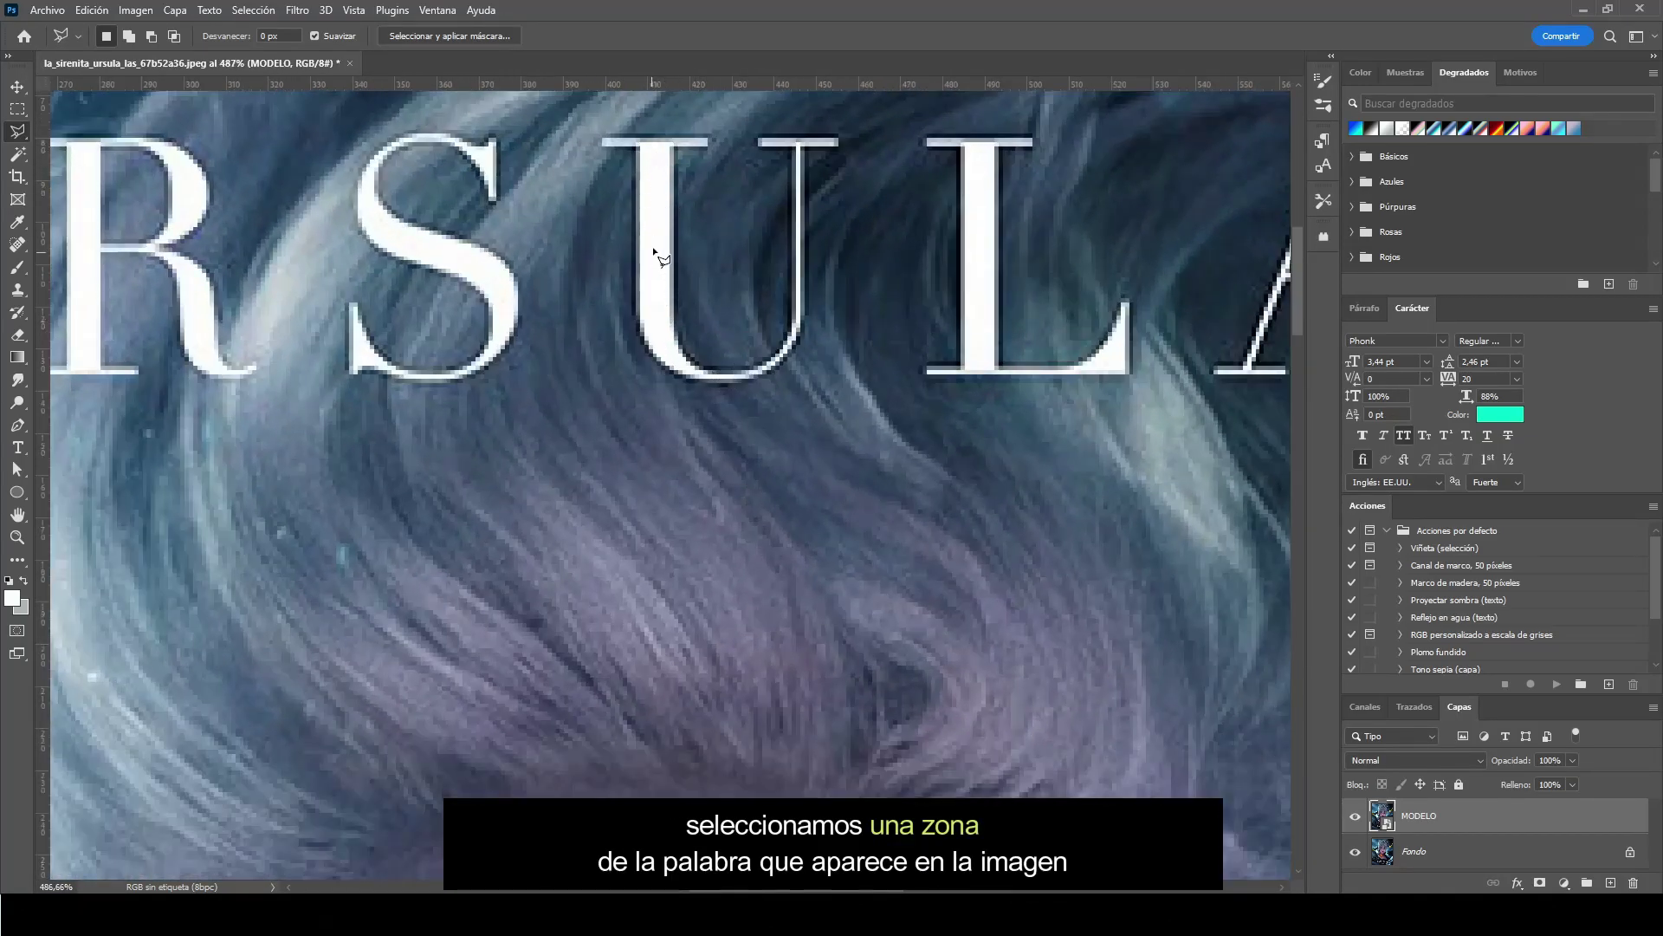
left_click(646, 223)
left_click(649, 290)
left_click(661, 215)
left_click(645, 225)
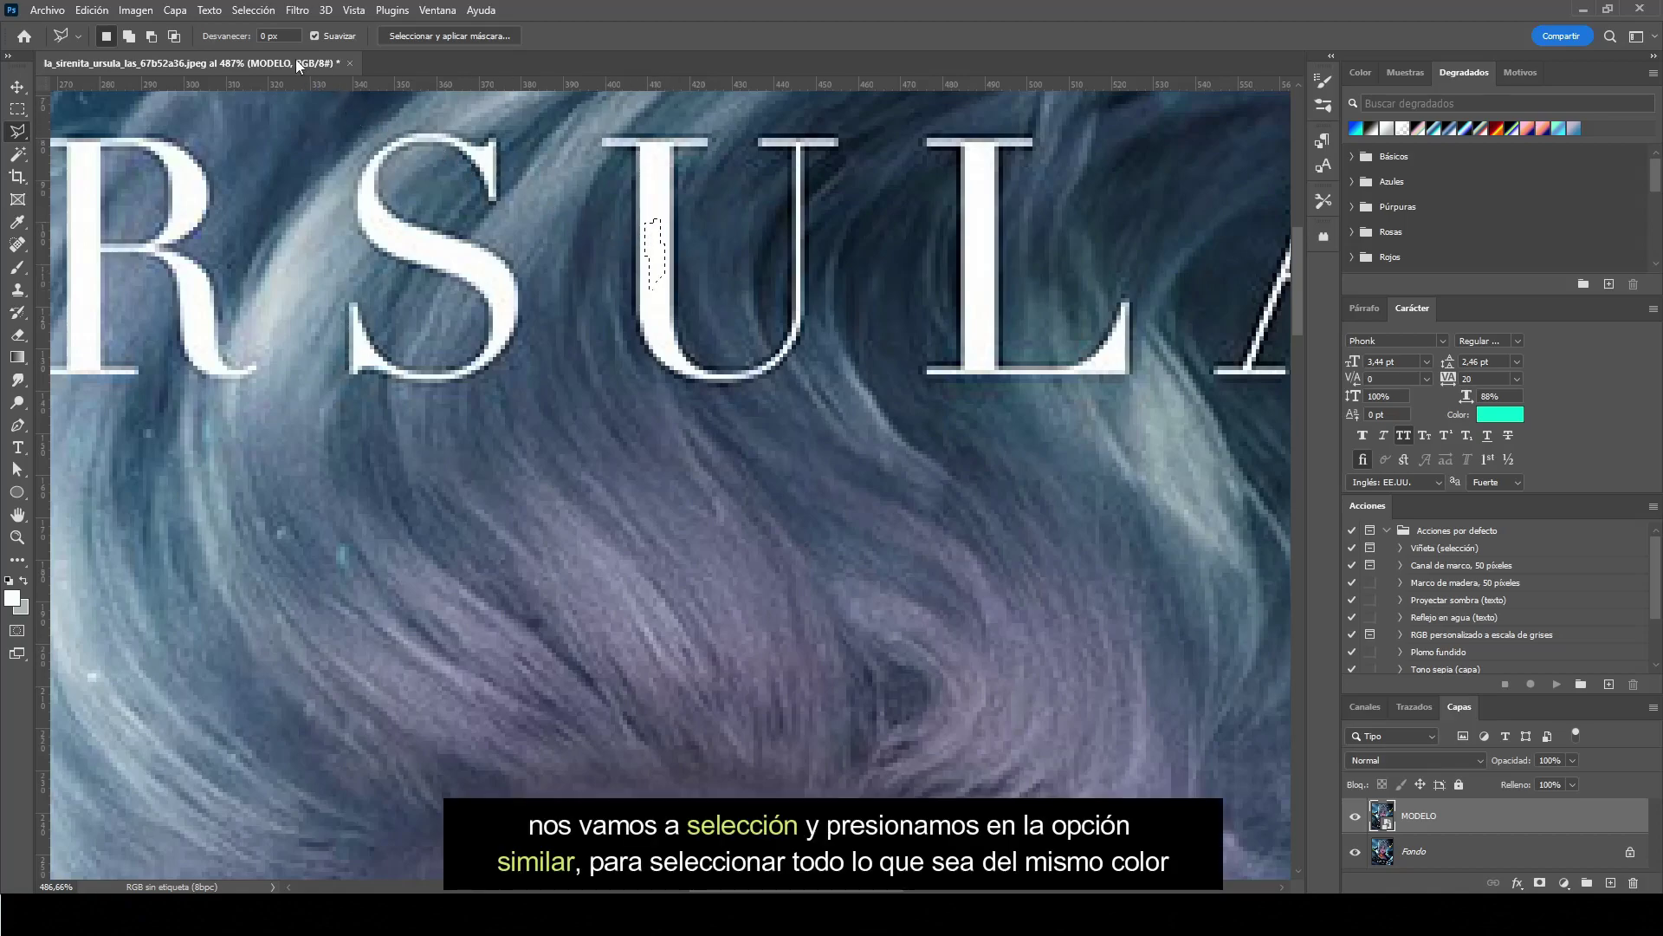
Step: Use Selección > Similar to extend the selection to all the white title lettering
left_click(263, 13)
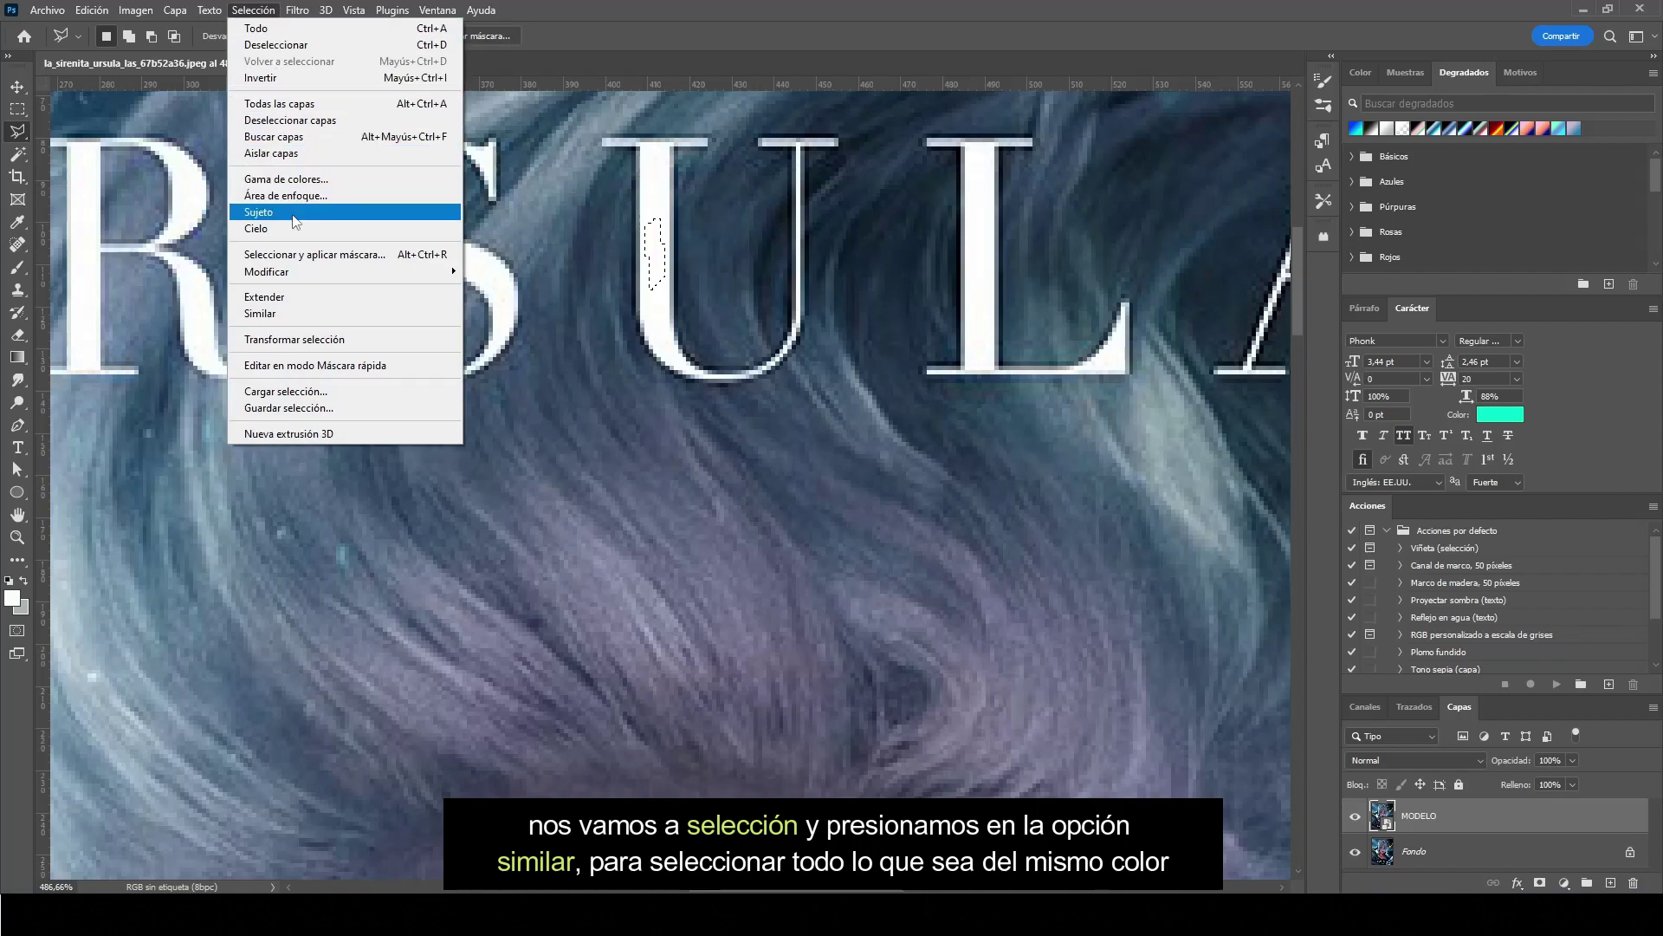
left_click(400, 316)
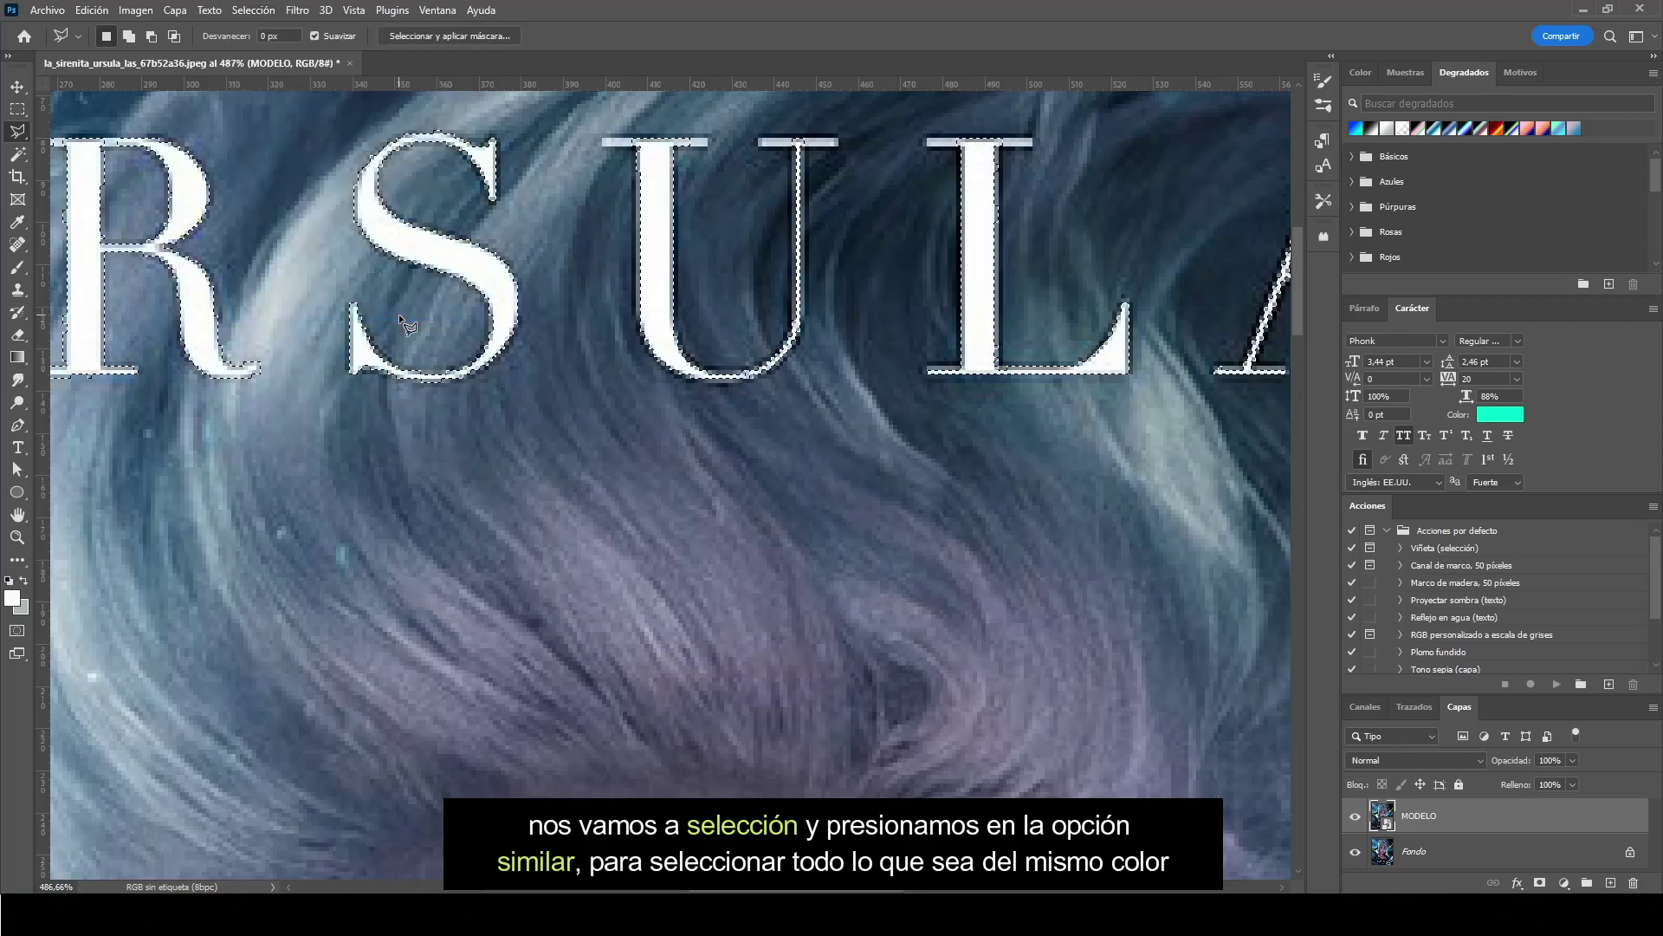
scroll(696, 395, "down", 3)
scroll(783, 434, "down", 1)
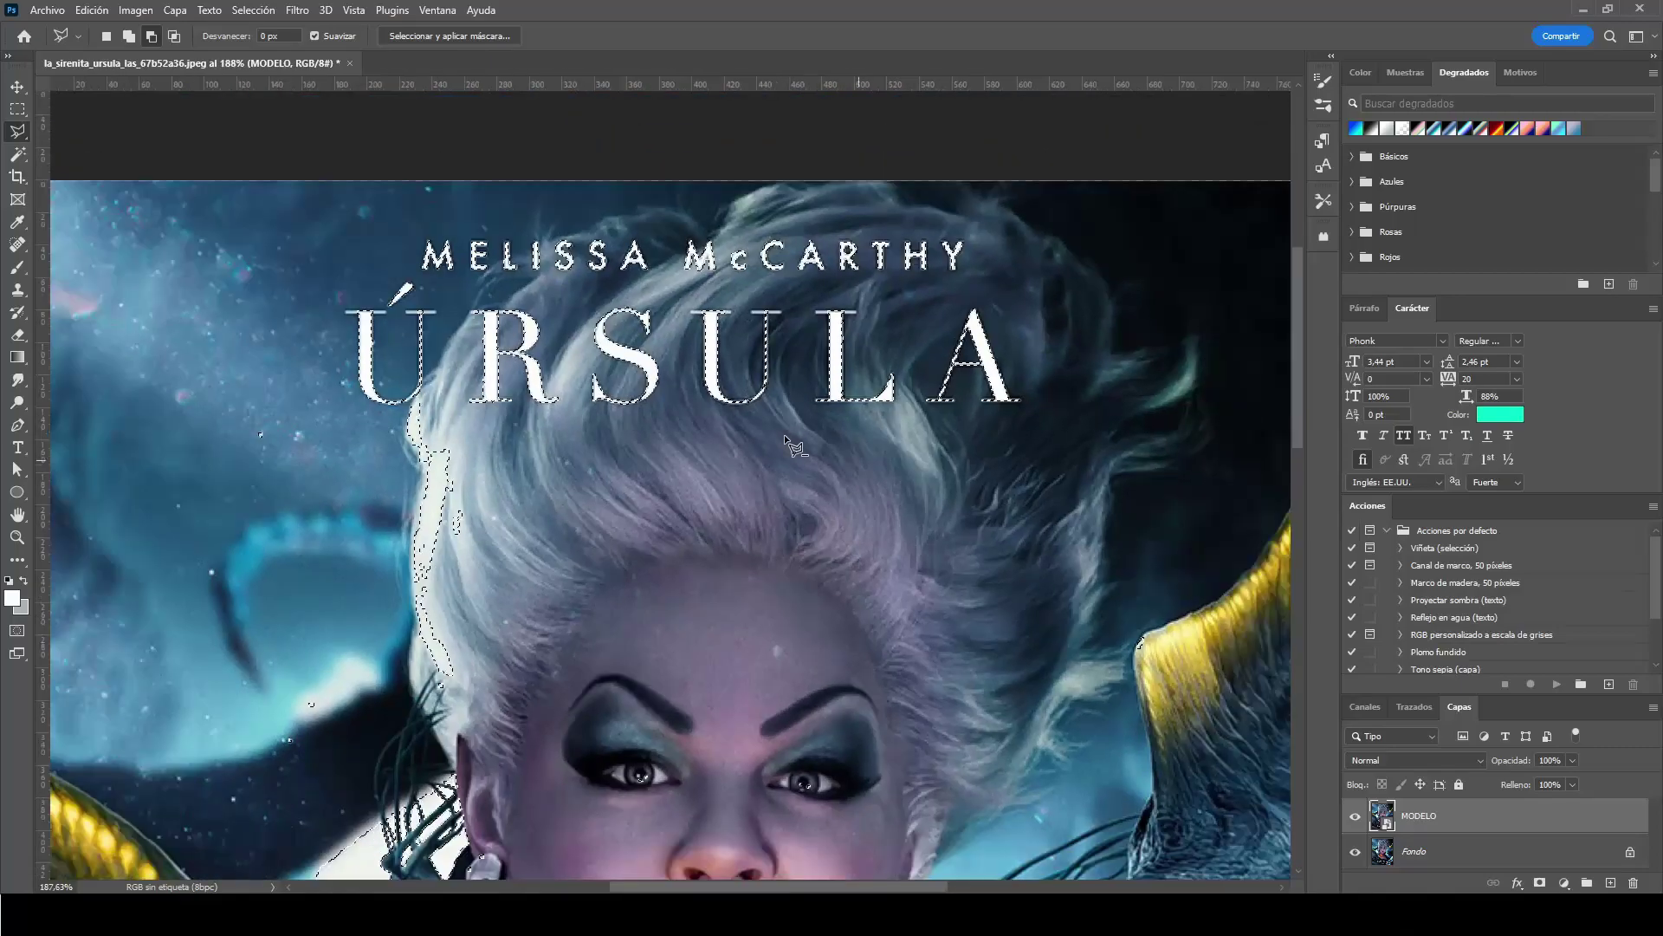
scroll(830, 480, "down", 1)
scroll(852, 546, "down", 1)
scroll(853, 546, "up", 1)
scroll(829, 640, "up", 2)
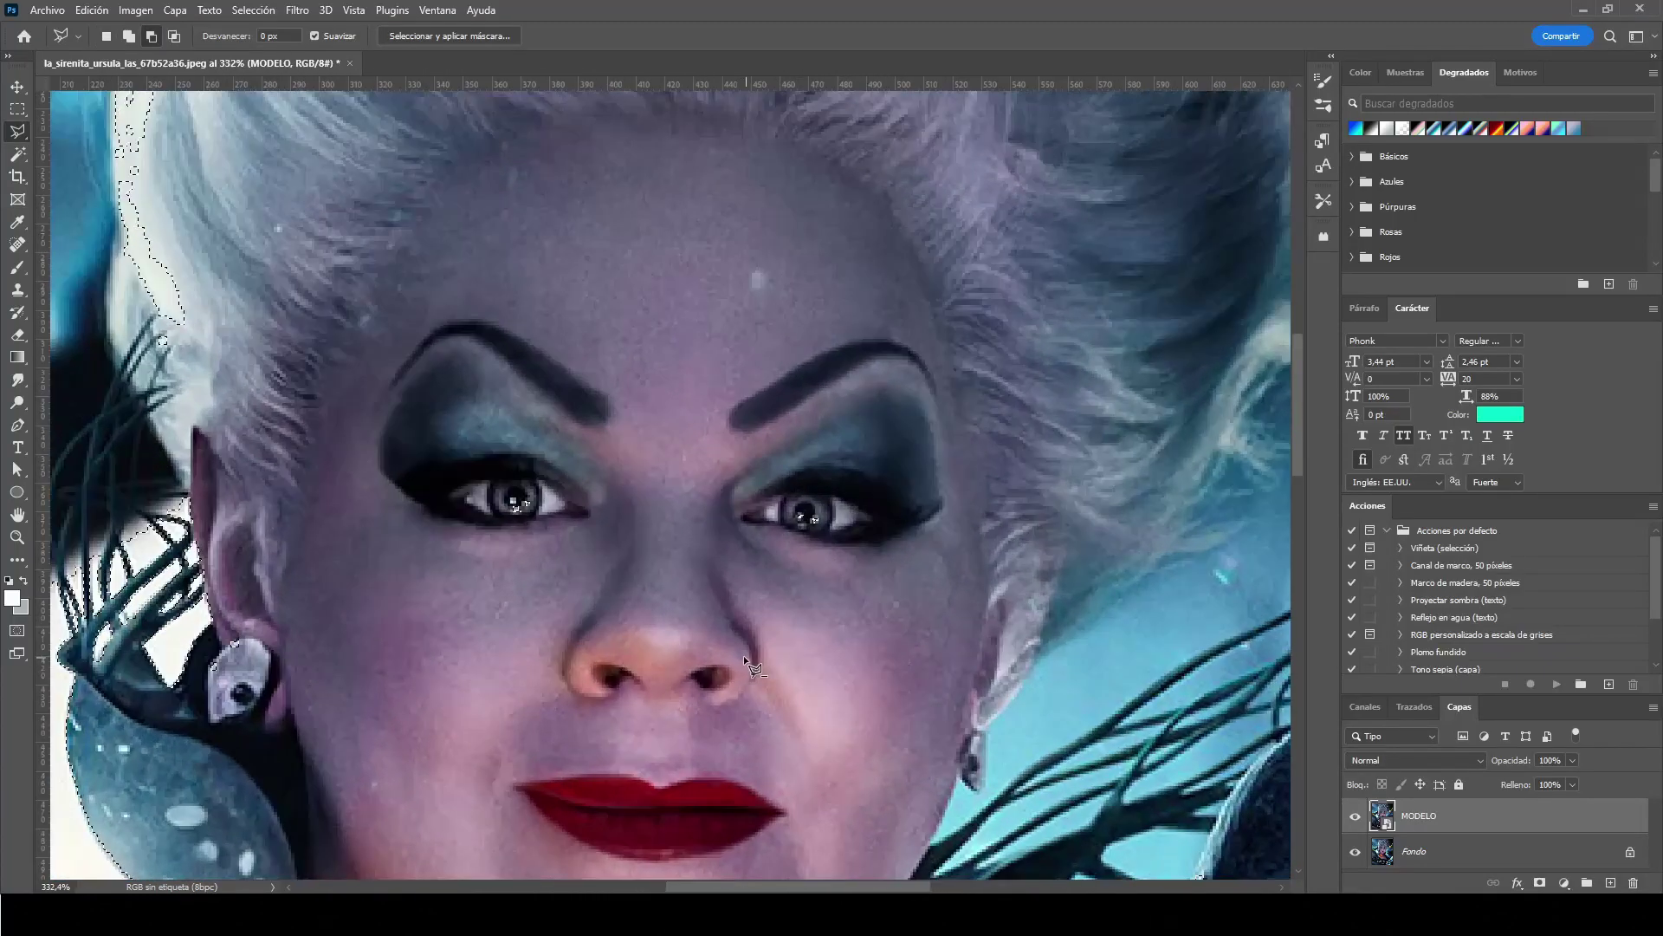
scroll(743, 654, "up", 1)
Step: With the freehand Lasso, subtract stray selections around the left eye, hair edge and snake
right_click(17, 131)
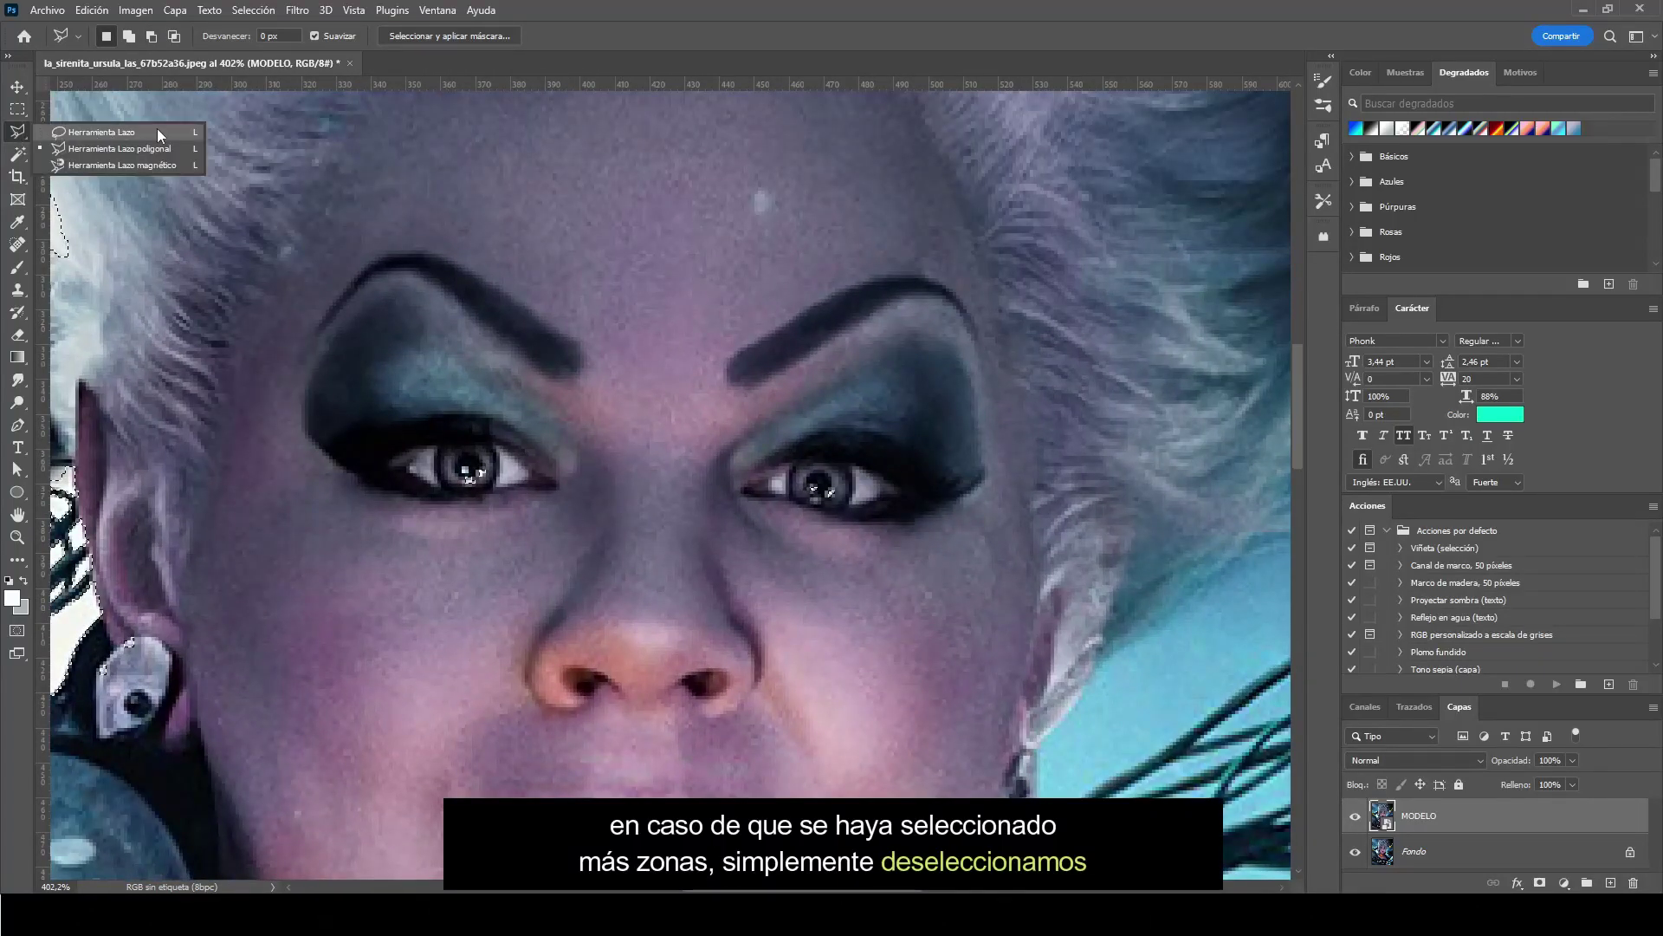
left_click(87, 130)
left_click_drag(480, 440, 496, 512)
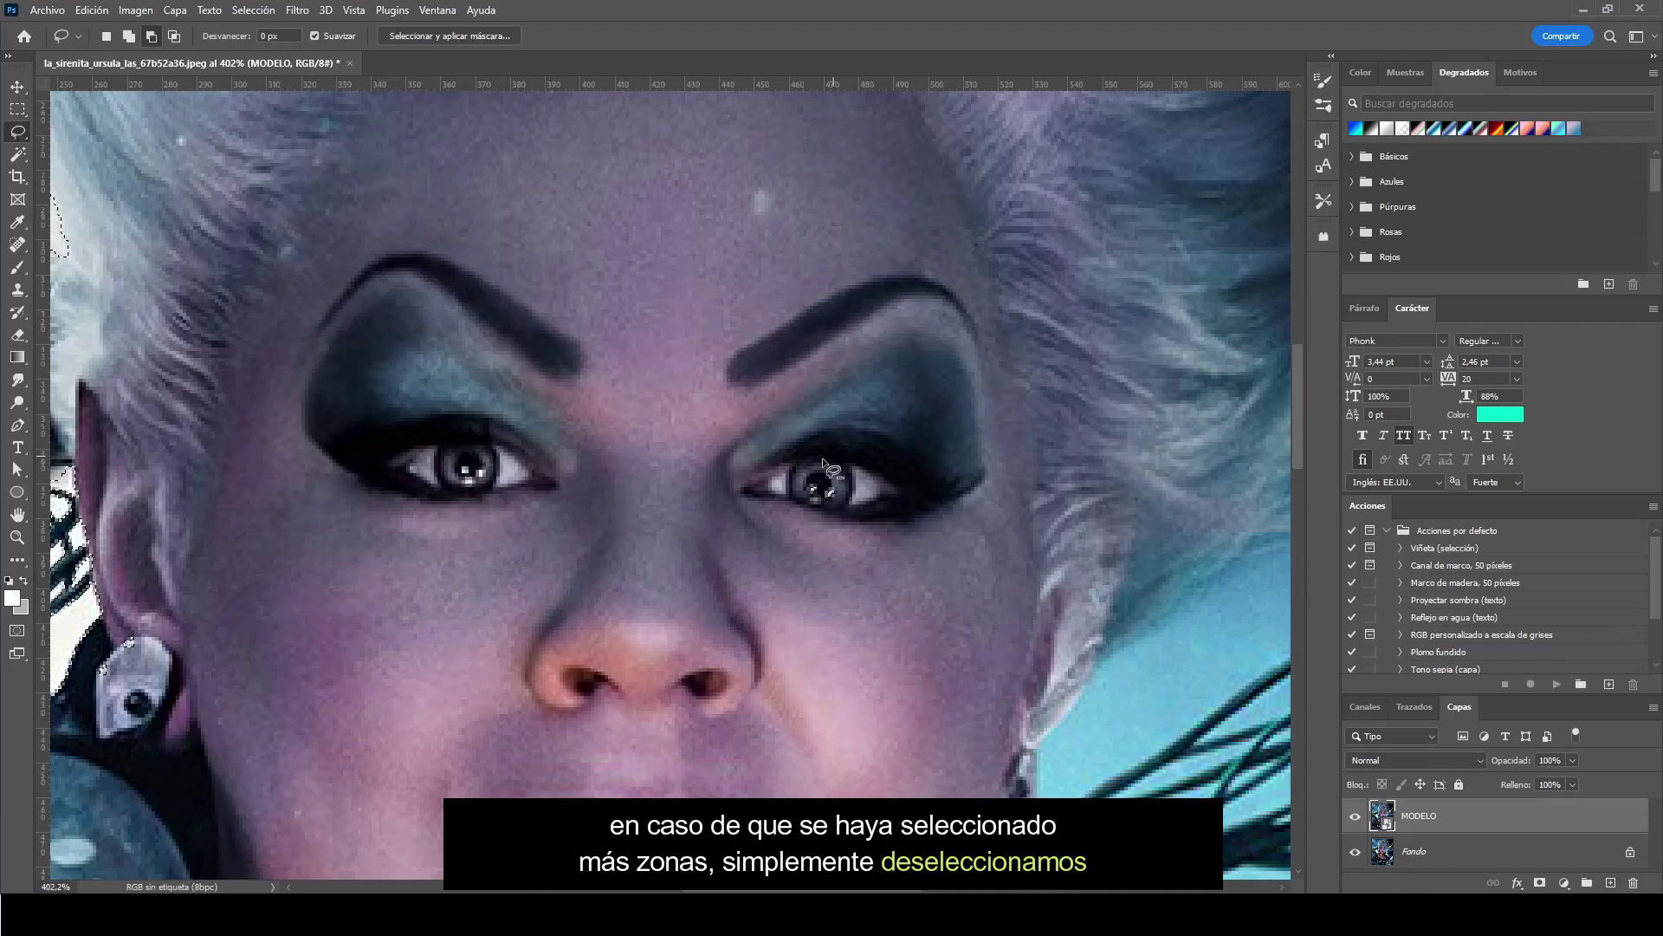
scroll(823, 463, "down", 3)
scroll(823, 563, "down", 1)
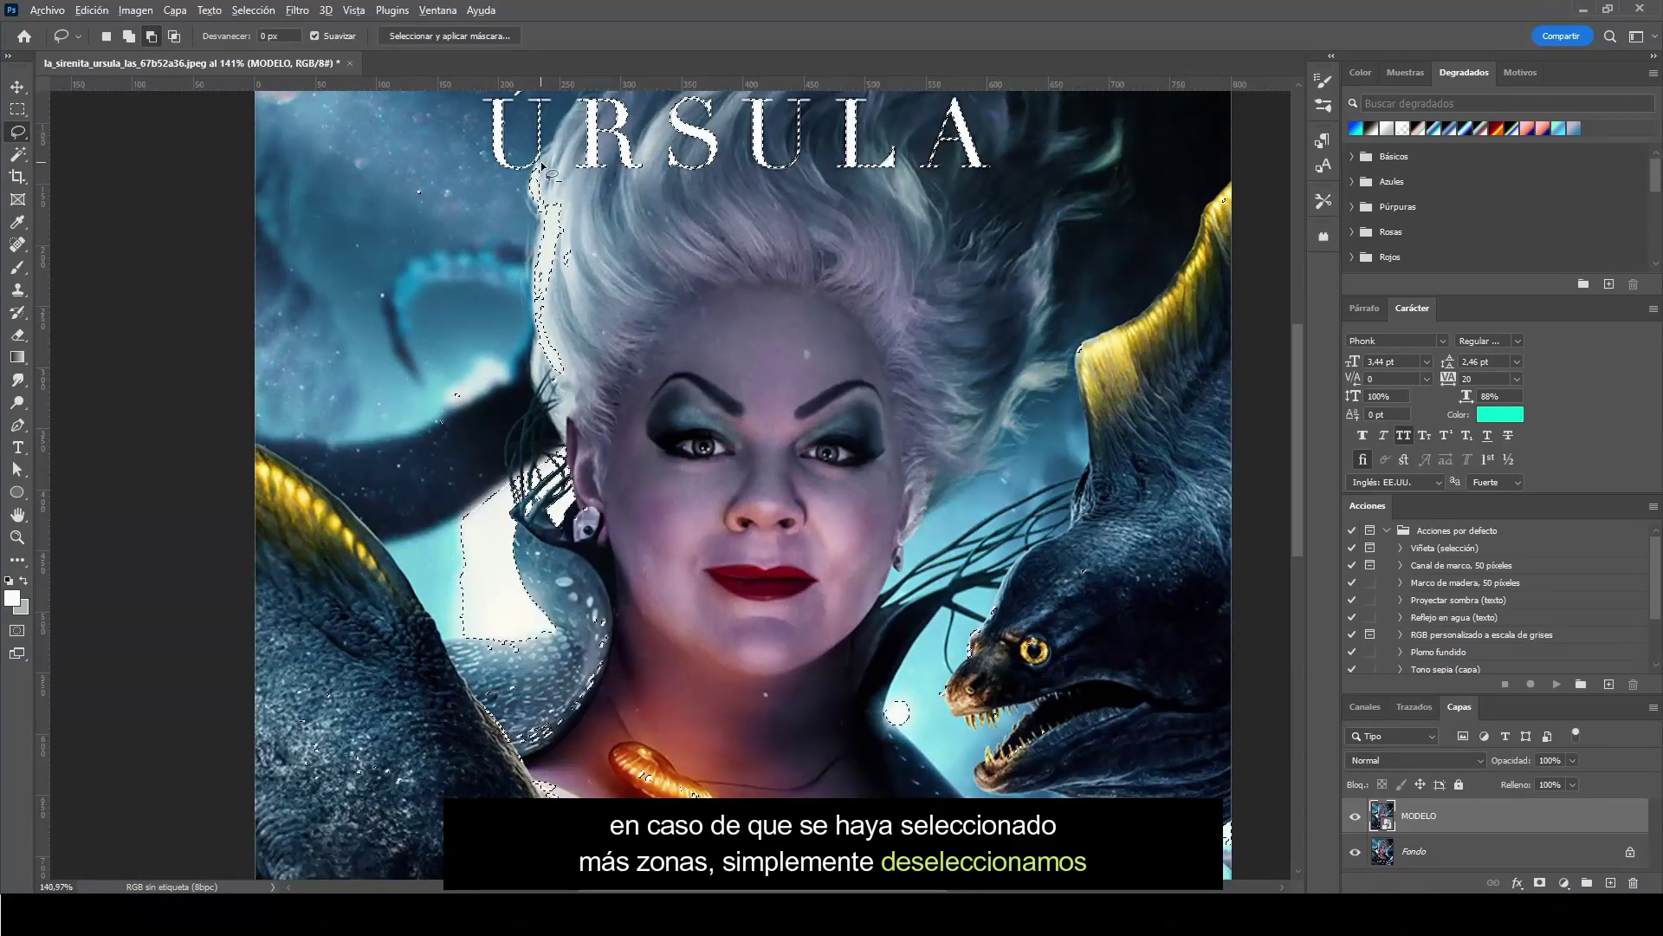
left_click_drag(541, 165, 537, 174)
left_click_drag(512, 356, 548, 669)
scroll(970, 642, "down", 3)
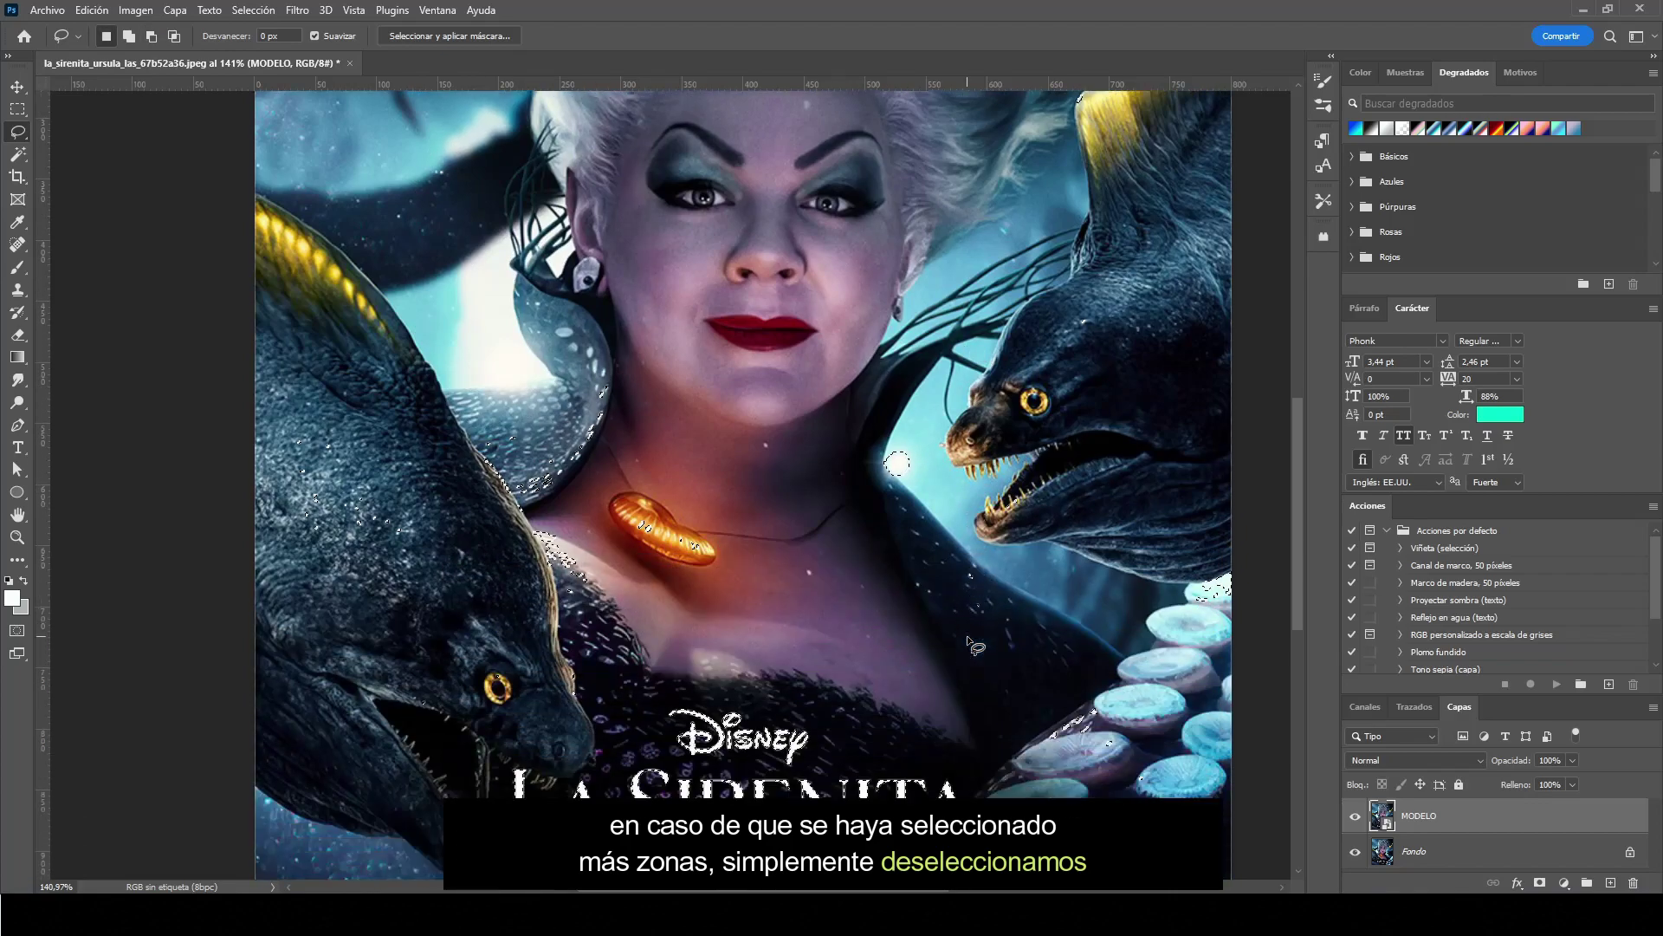
scroll(974, 645, "down", 1)
Step: Subtract the remaining stray areas near the right tentacles, then restore the Polygonal Lasso
left_click_drag(559, 414, 586, 423)
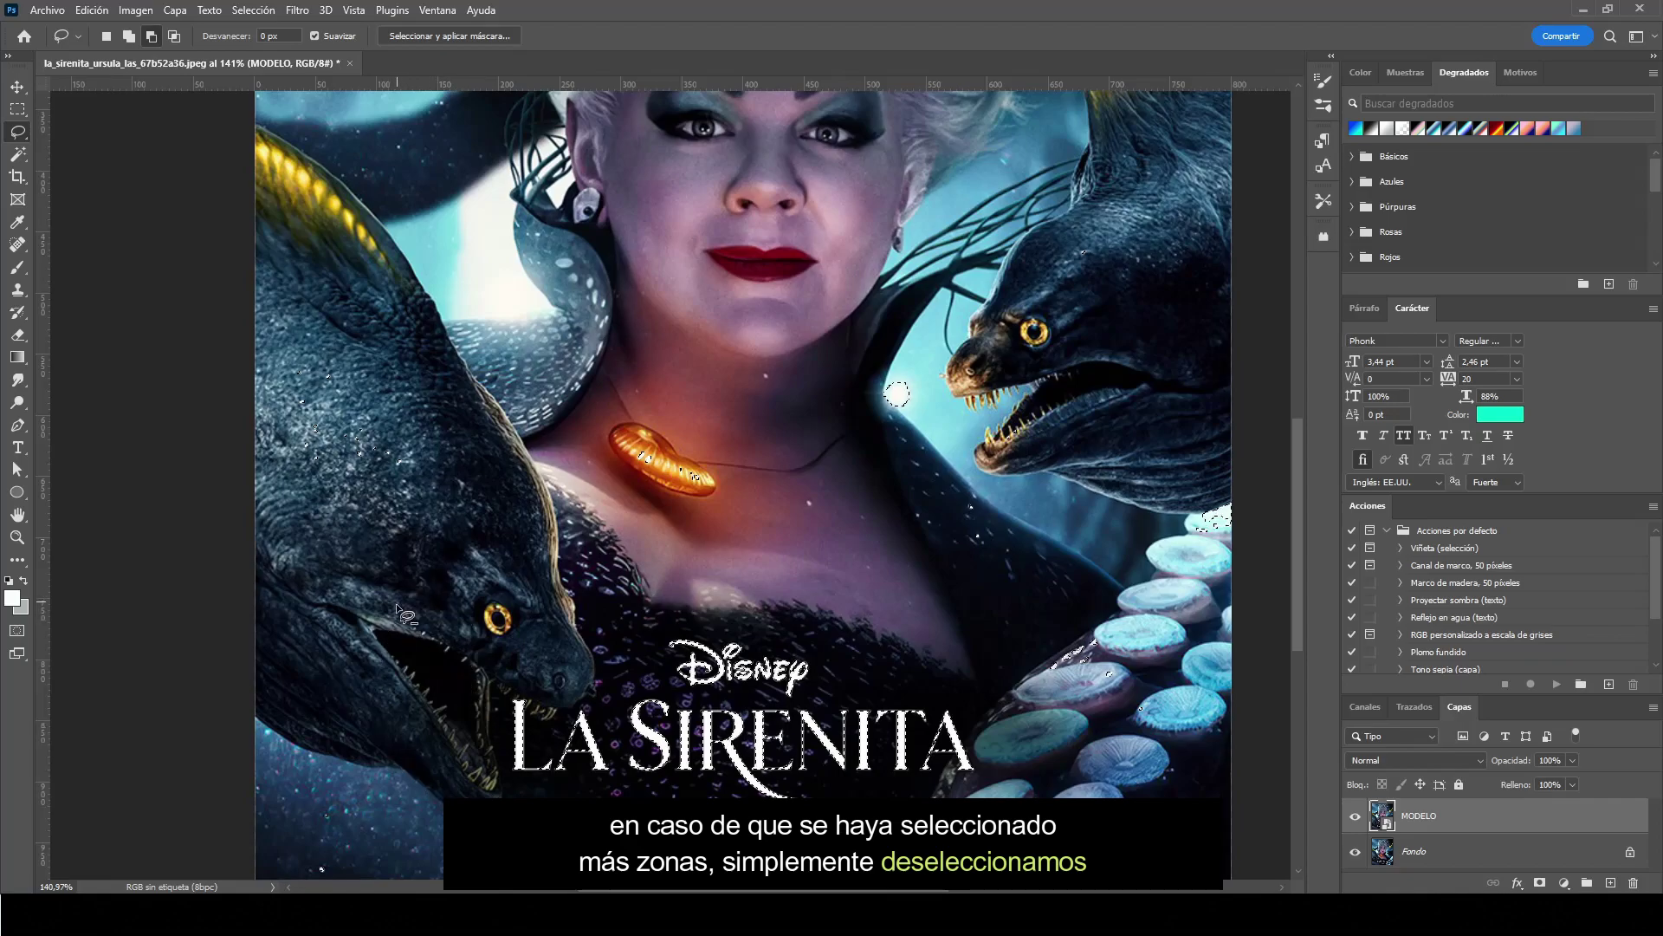
scroll(397, 603, "down", 2)
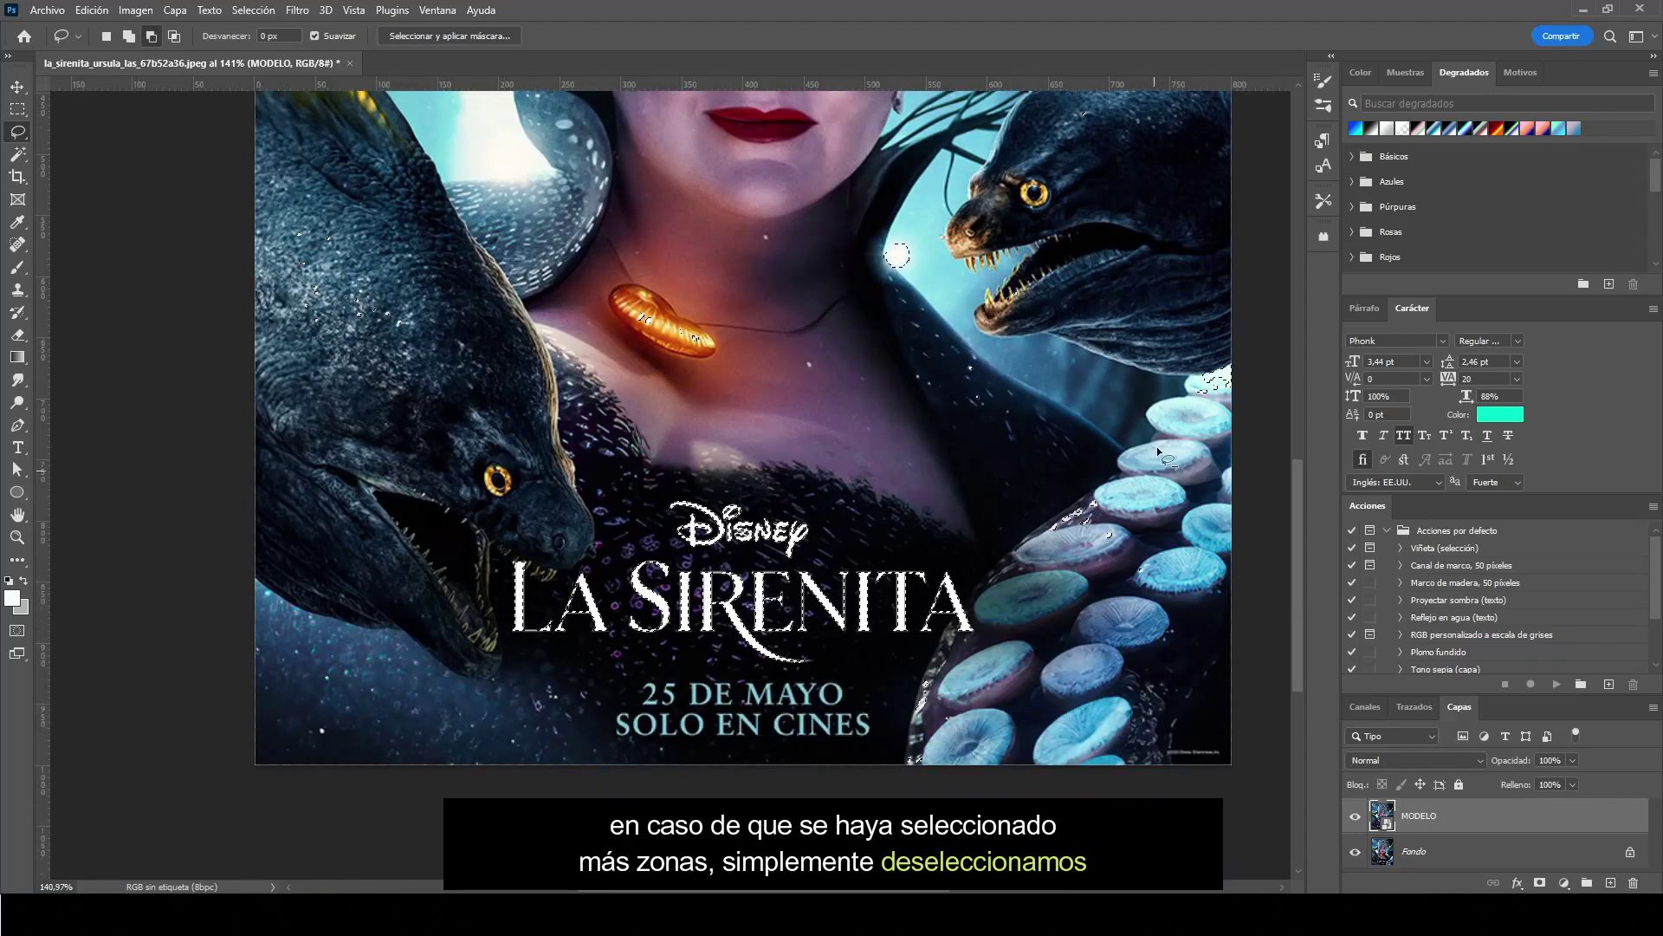
left_click_drag(1100, 428, 979, 648)
scroll(1142, 700, "up", 1)
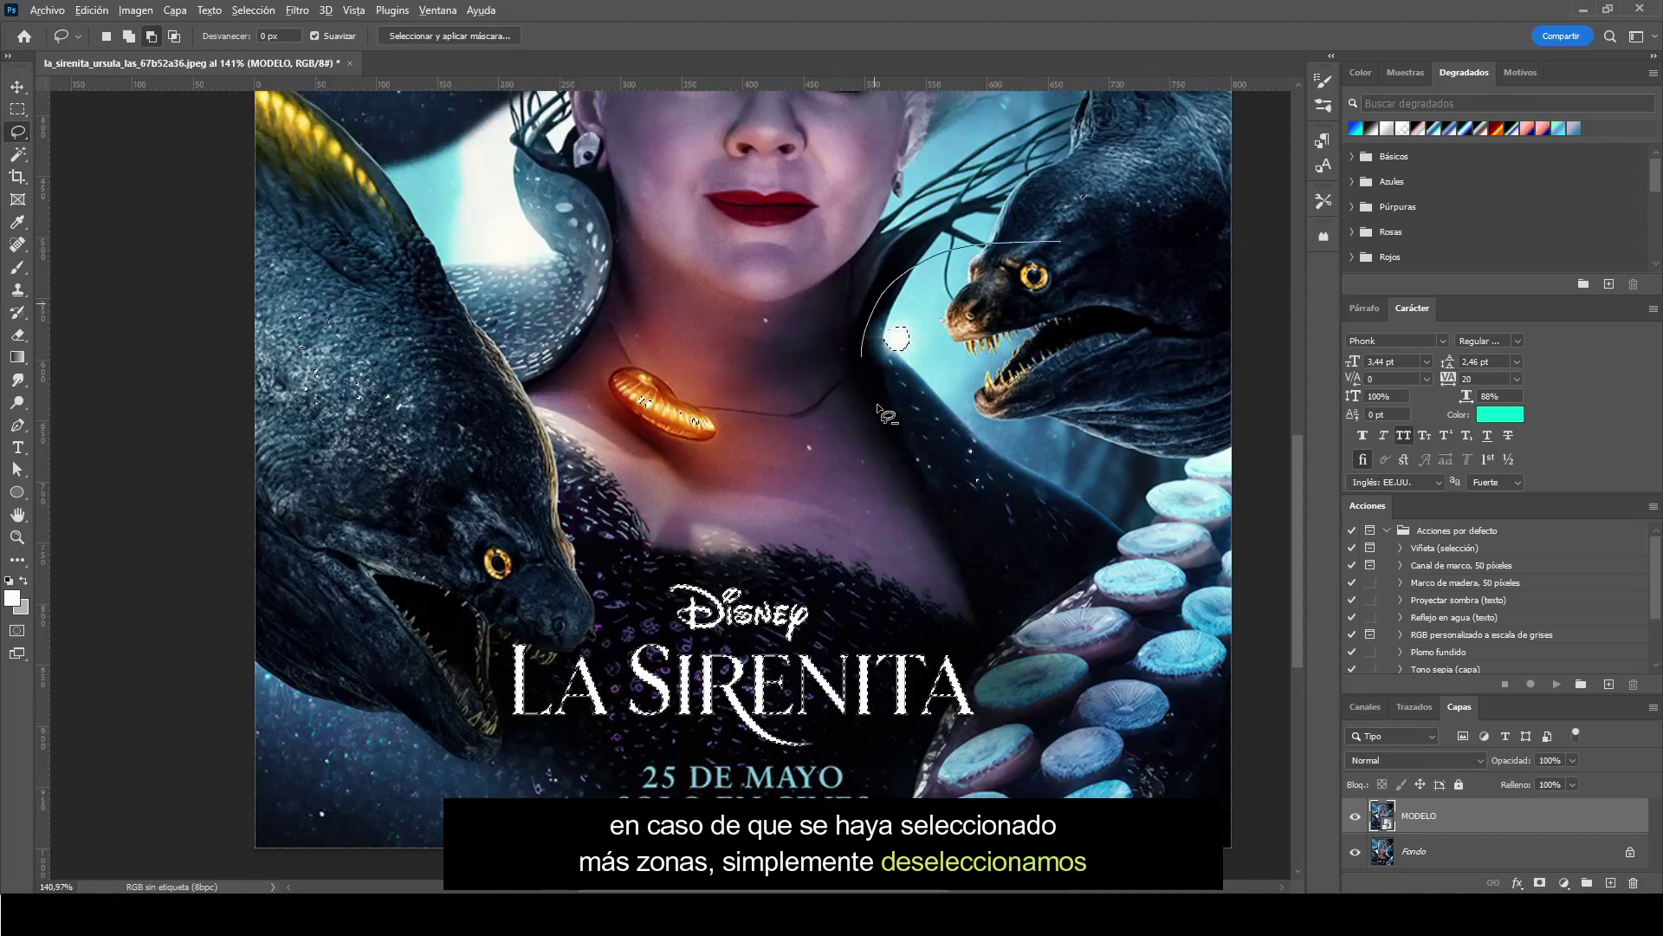
scroll(986, 253, "down", 1)
scroll(965, 437, "up", 2)
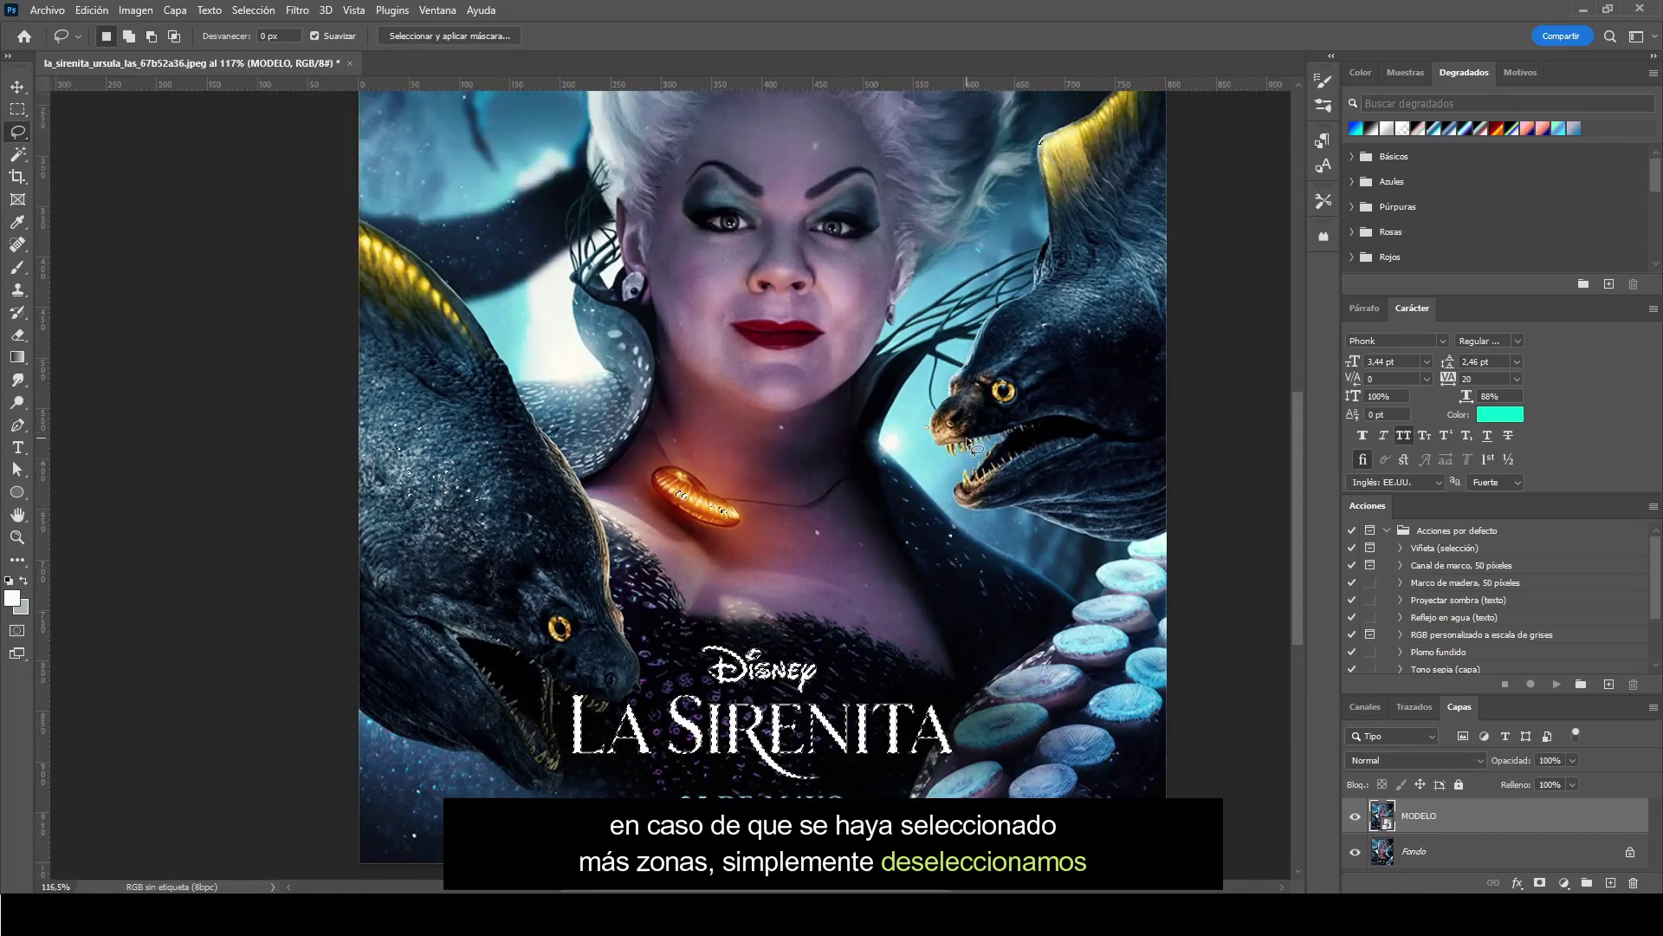
scroll(1170, 130, "up", 1)
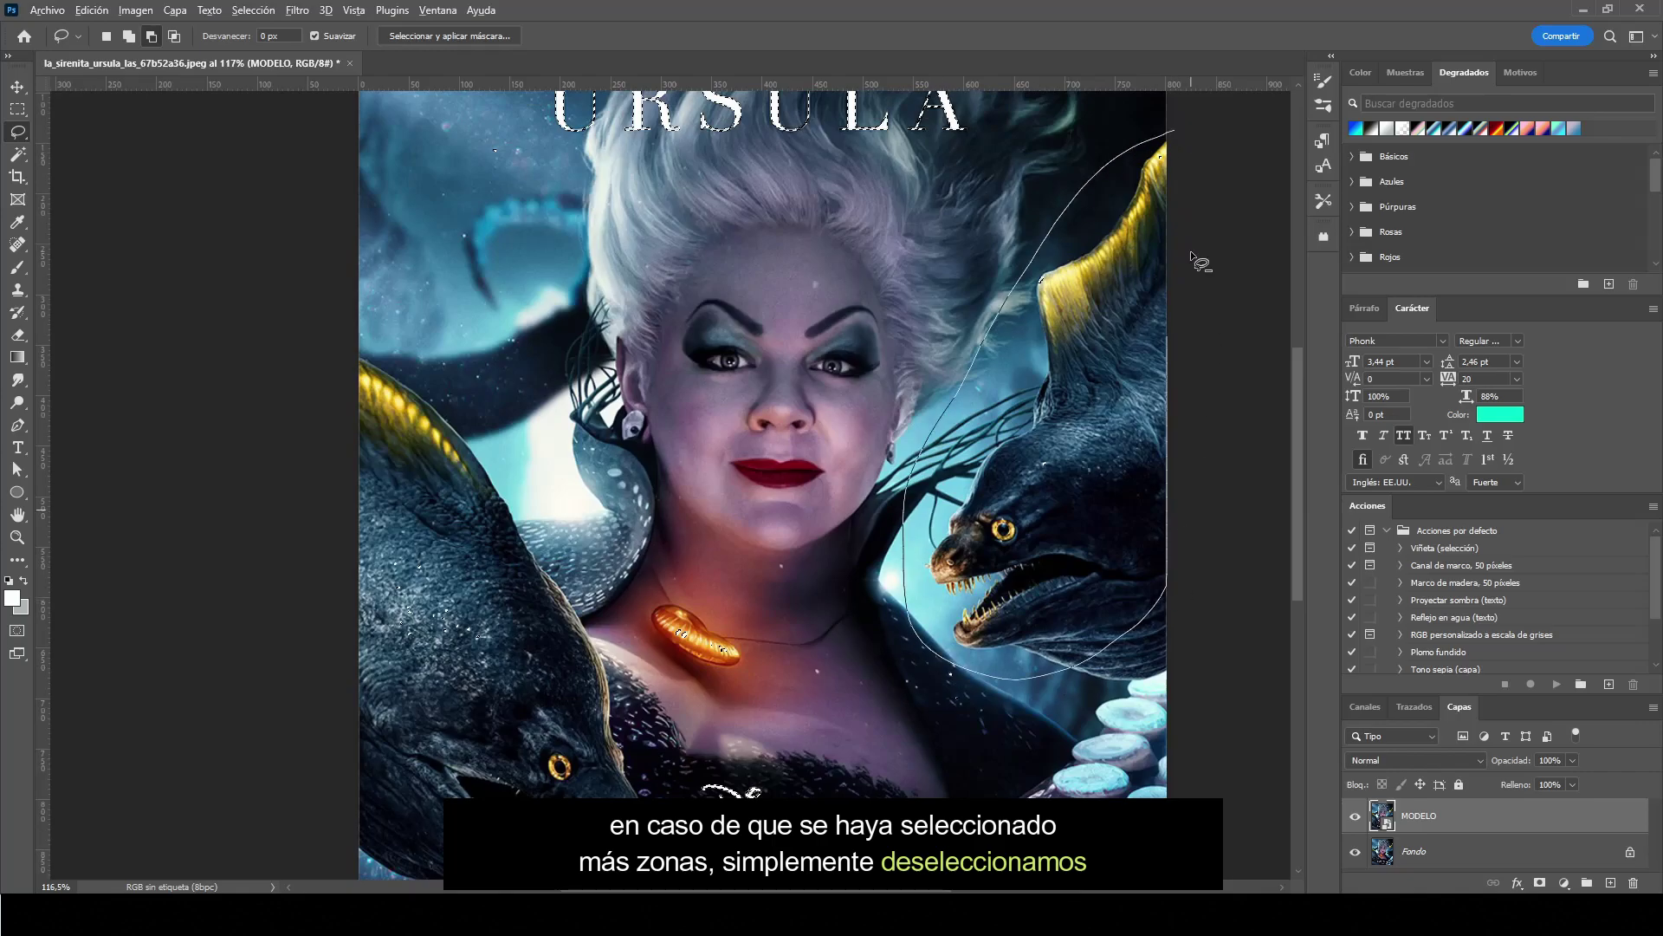
scroll(1022, 418, "up", 1)
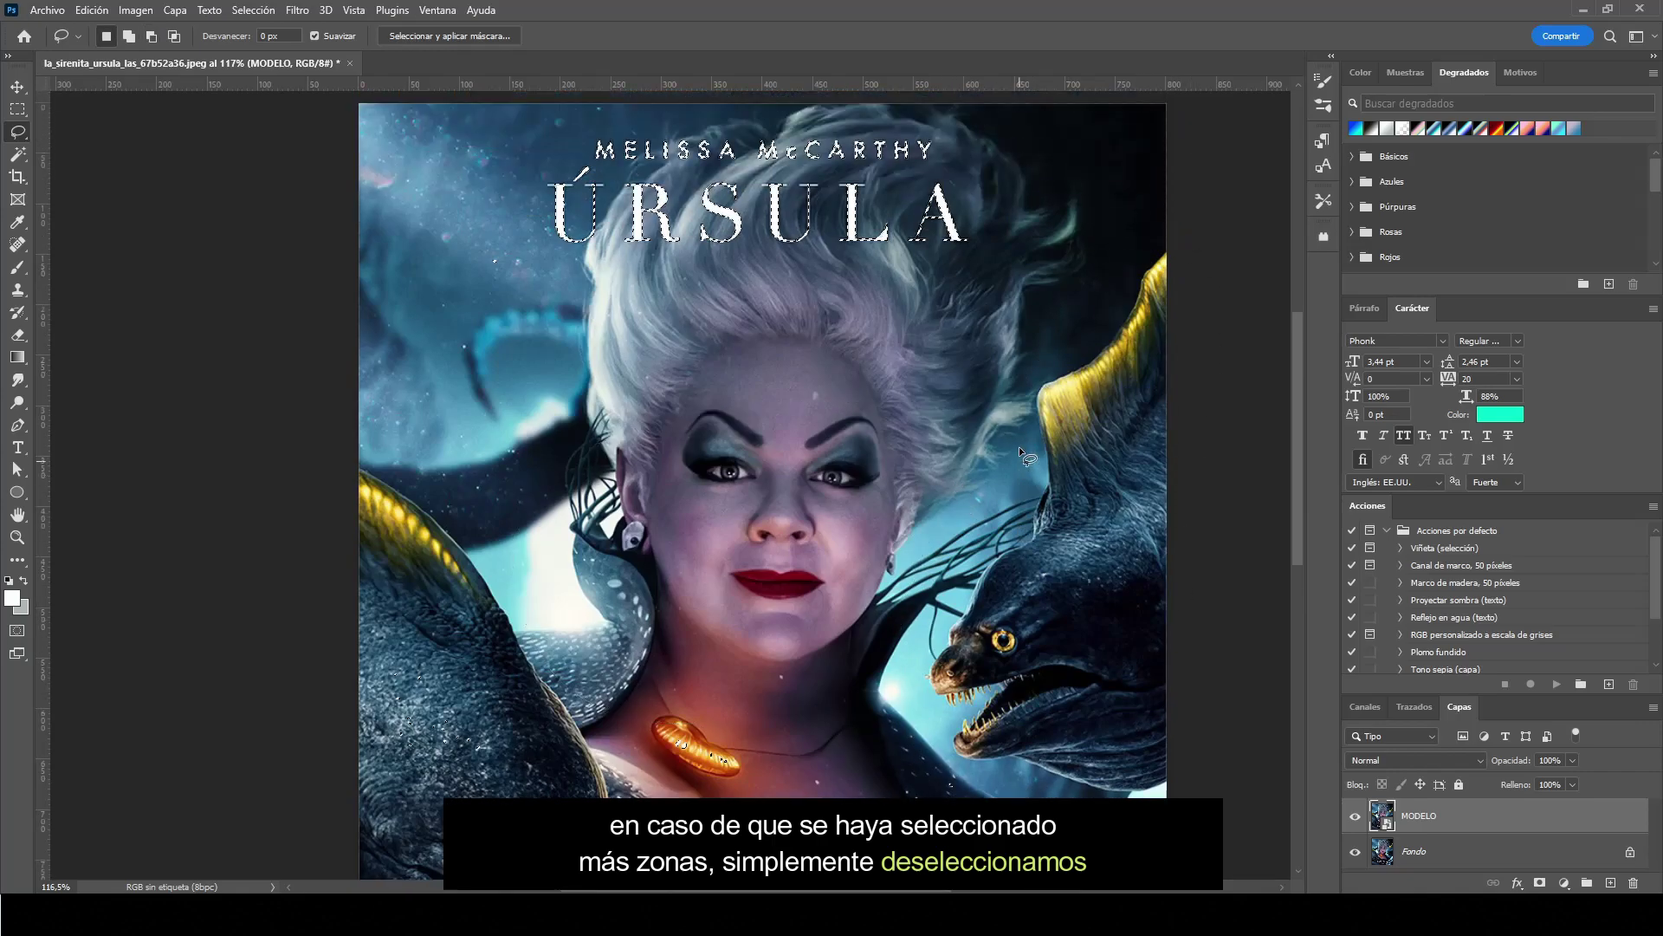
scroll(1018, 445, "up", 1)
scroll(939, 176, "up", 2)
scroll(825, 339, "up", 1)
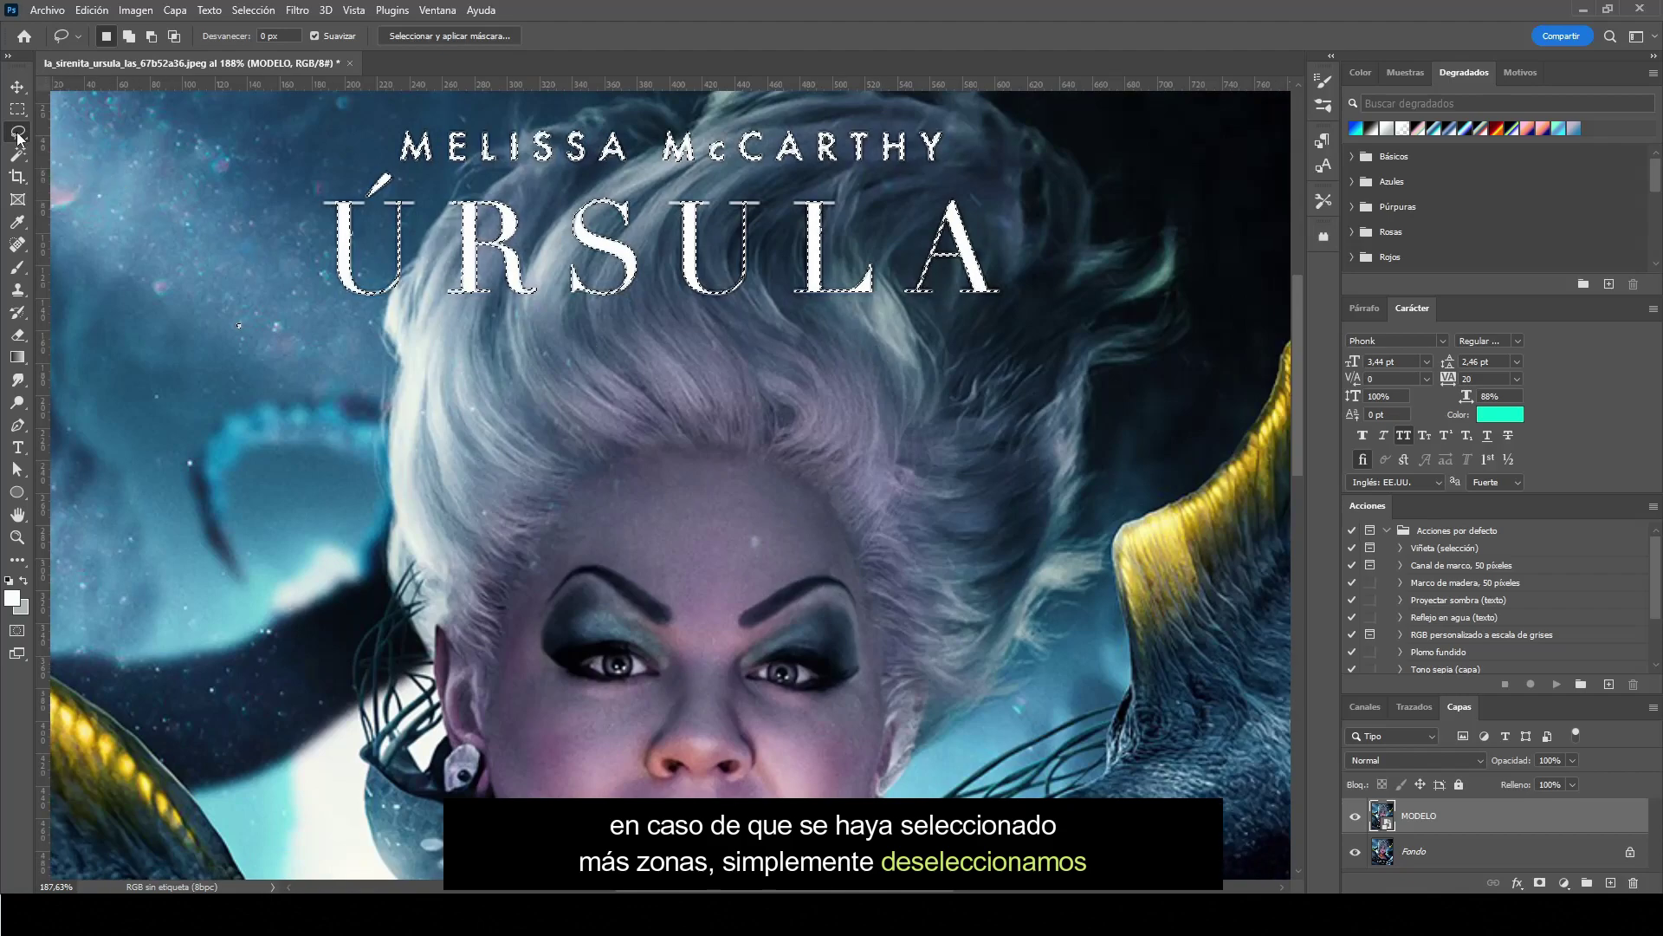
right_click(17, 132)
left_click(83, 148)
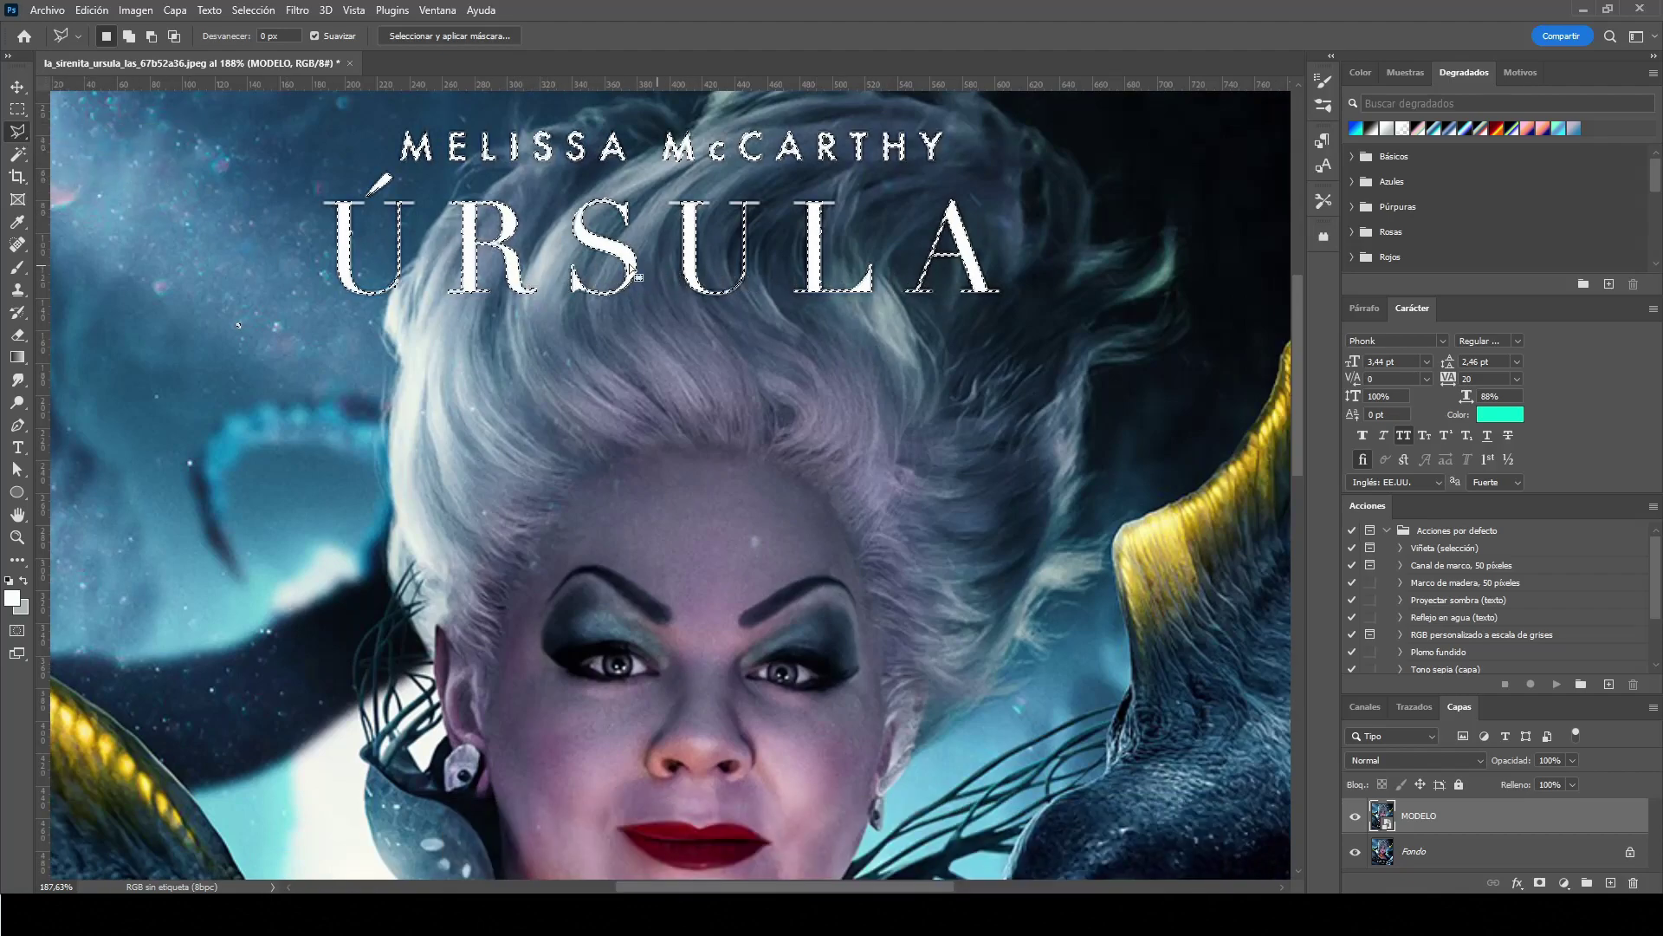
Step: Expand the title selection by 3 pixels with Selección > Modificar > Expandir
left_click(250, 12)
mouse_move(273, 272)
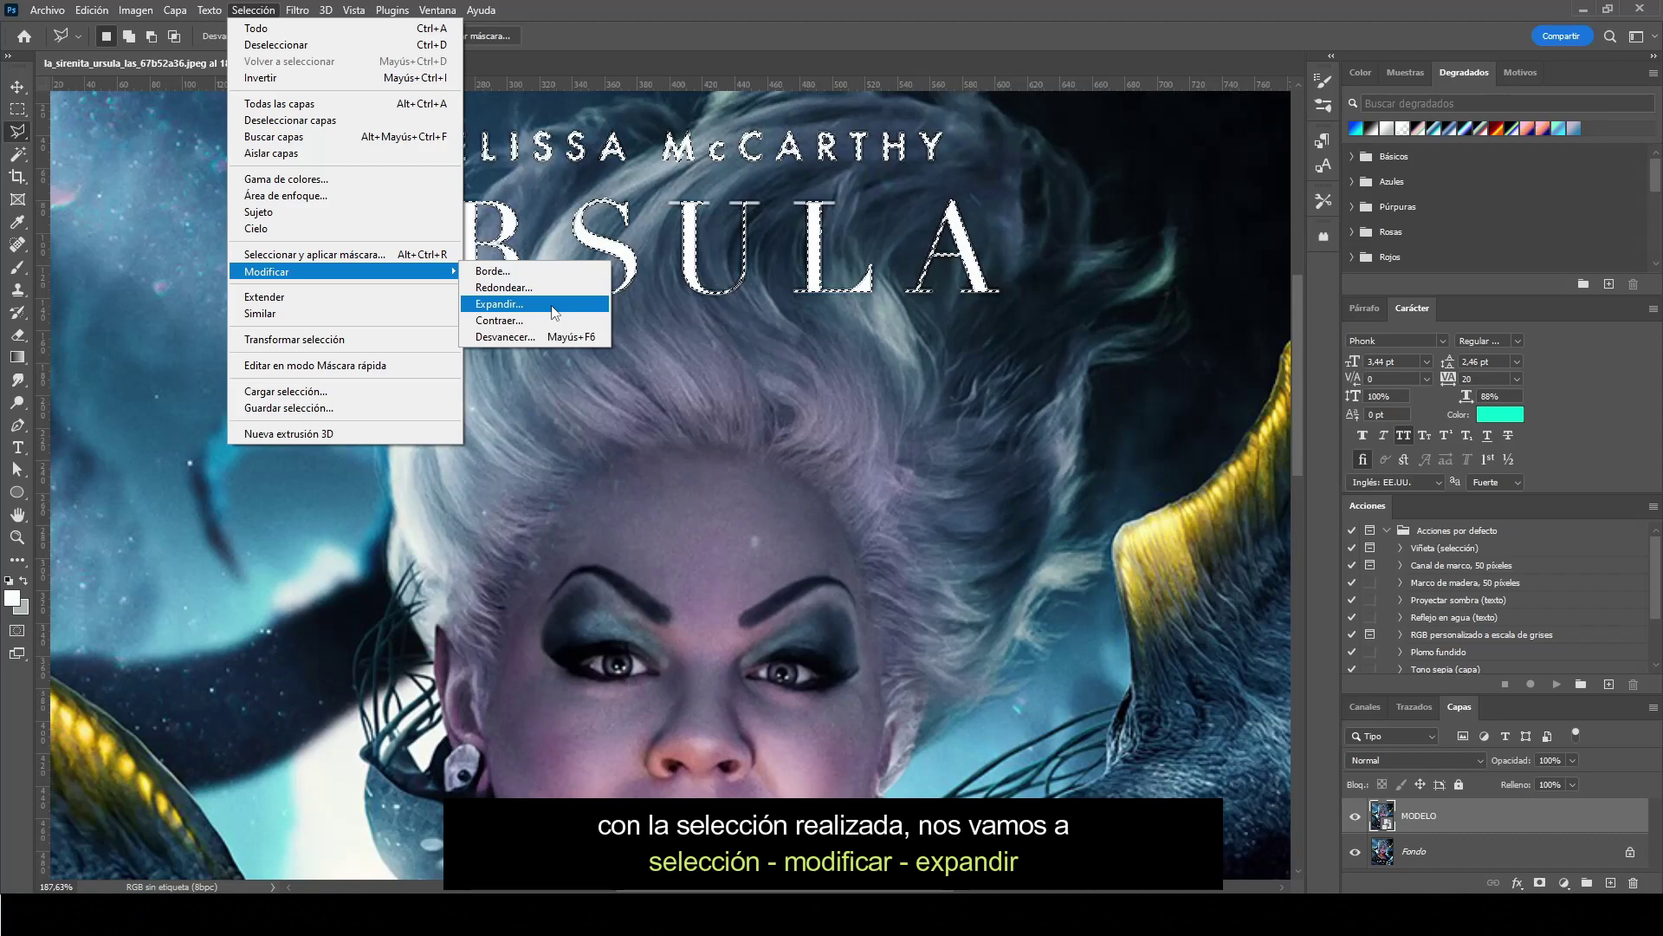
left_click(552, 305)
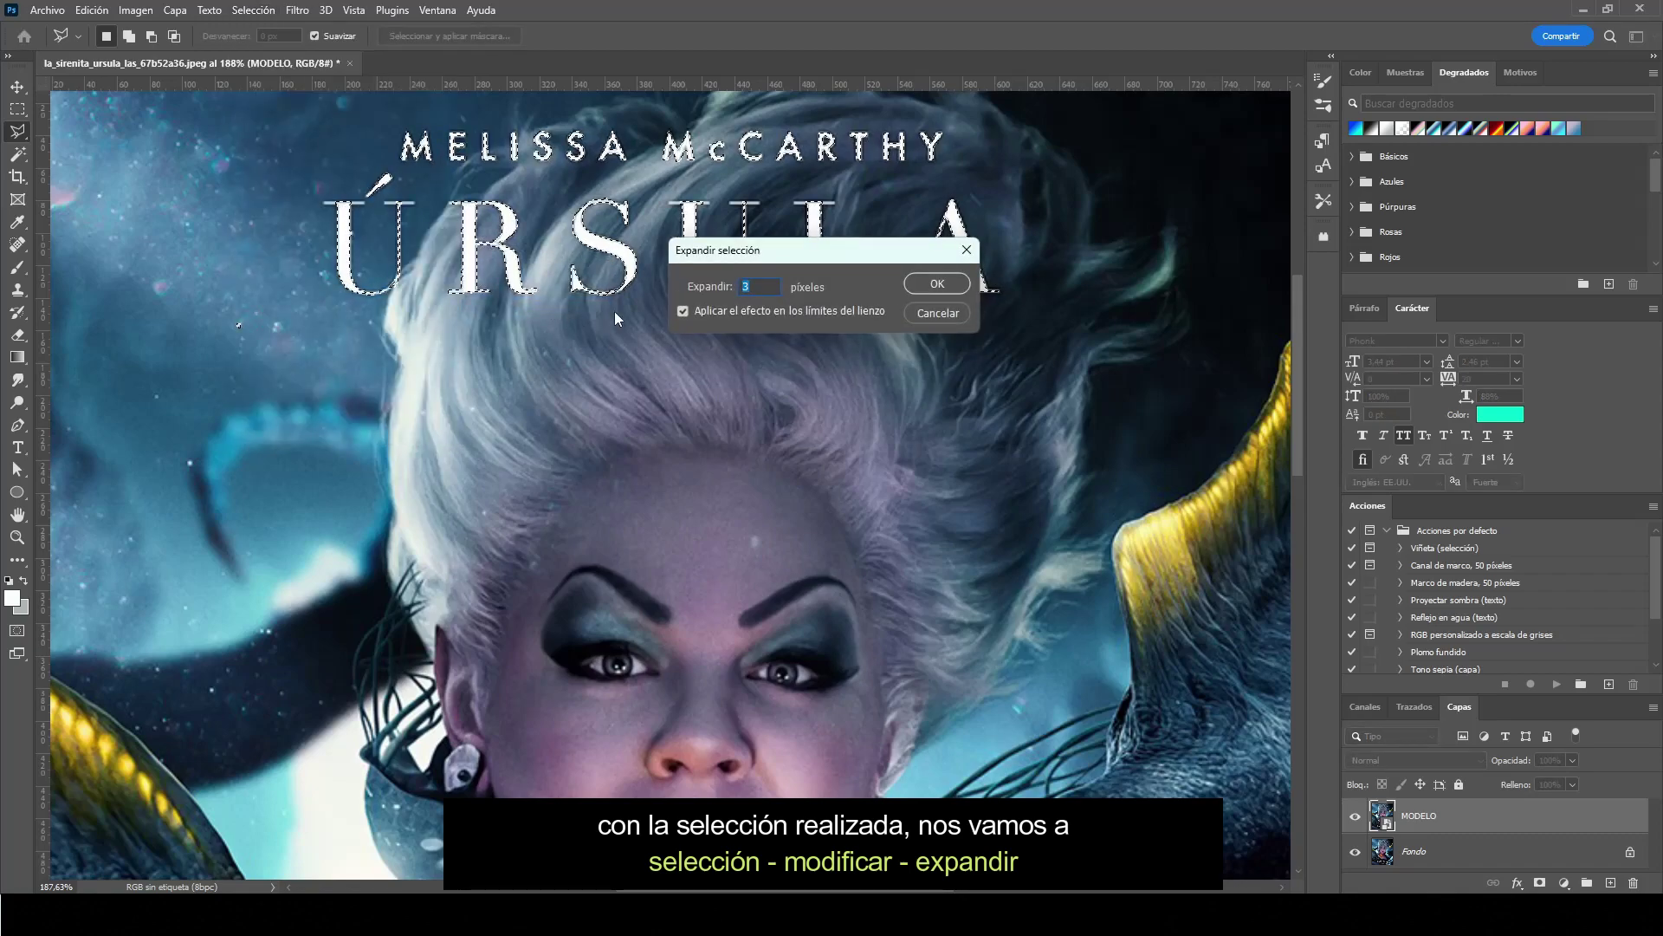
left_click_drag(754, 251, 622, 374)
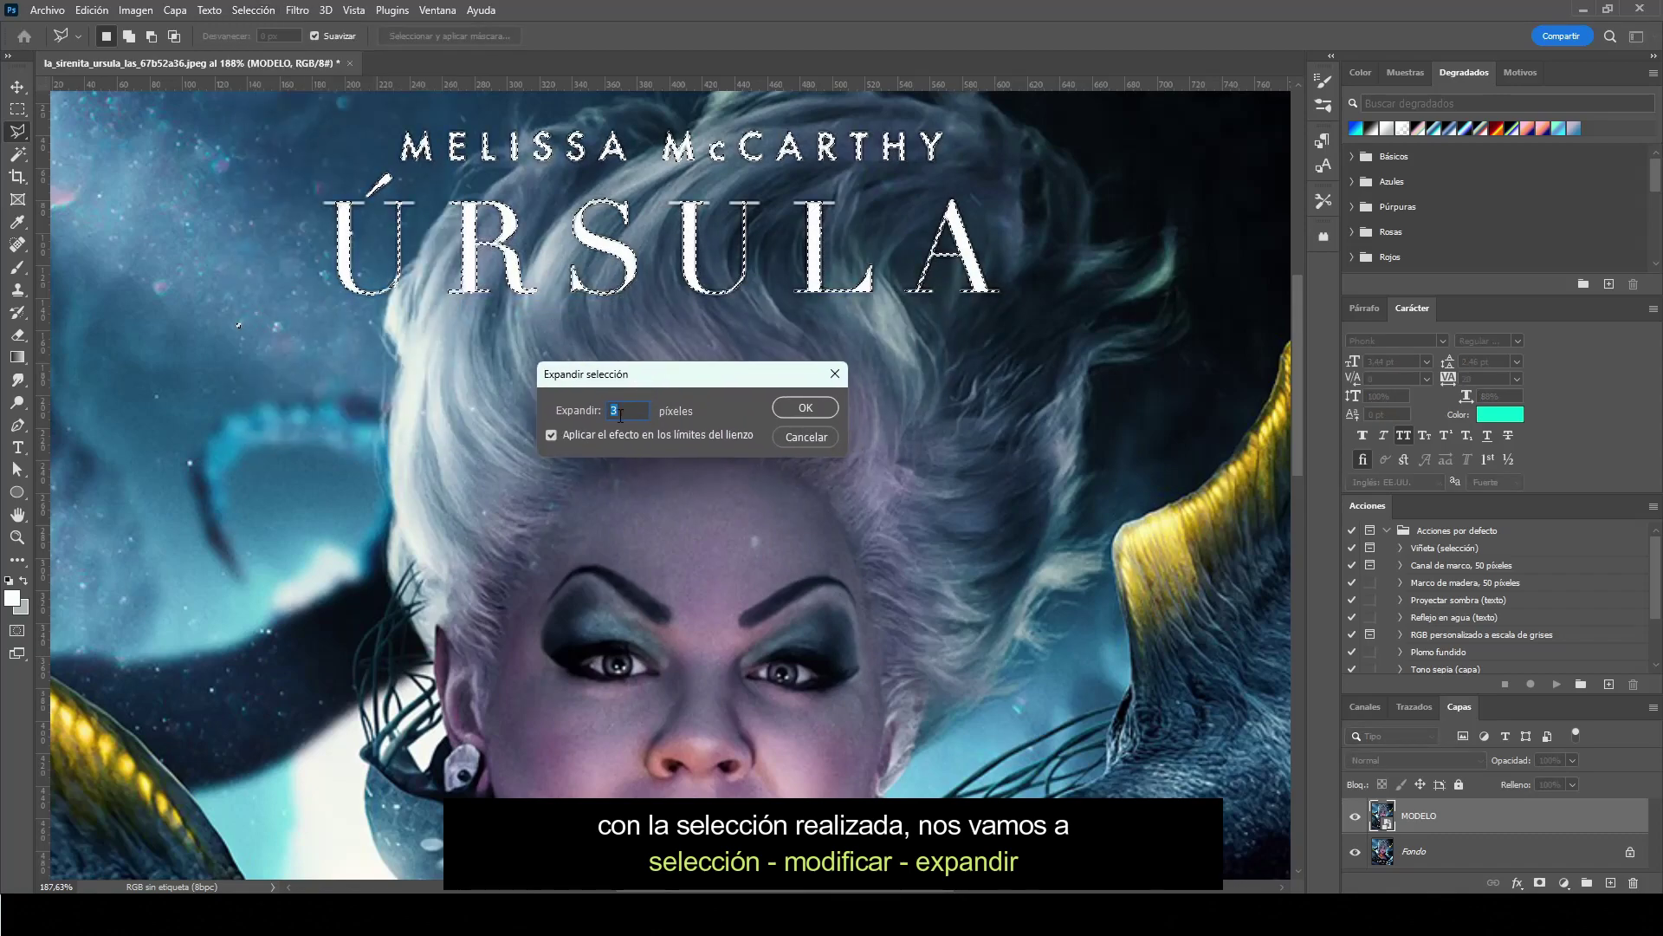
left_click(630, 411)
left_click(810, 408)
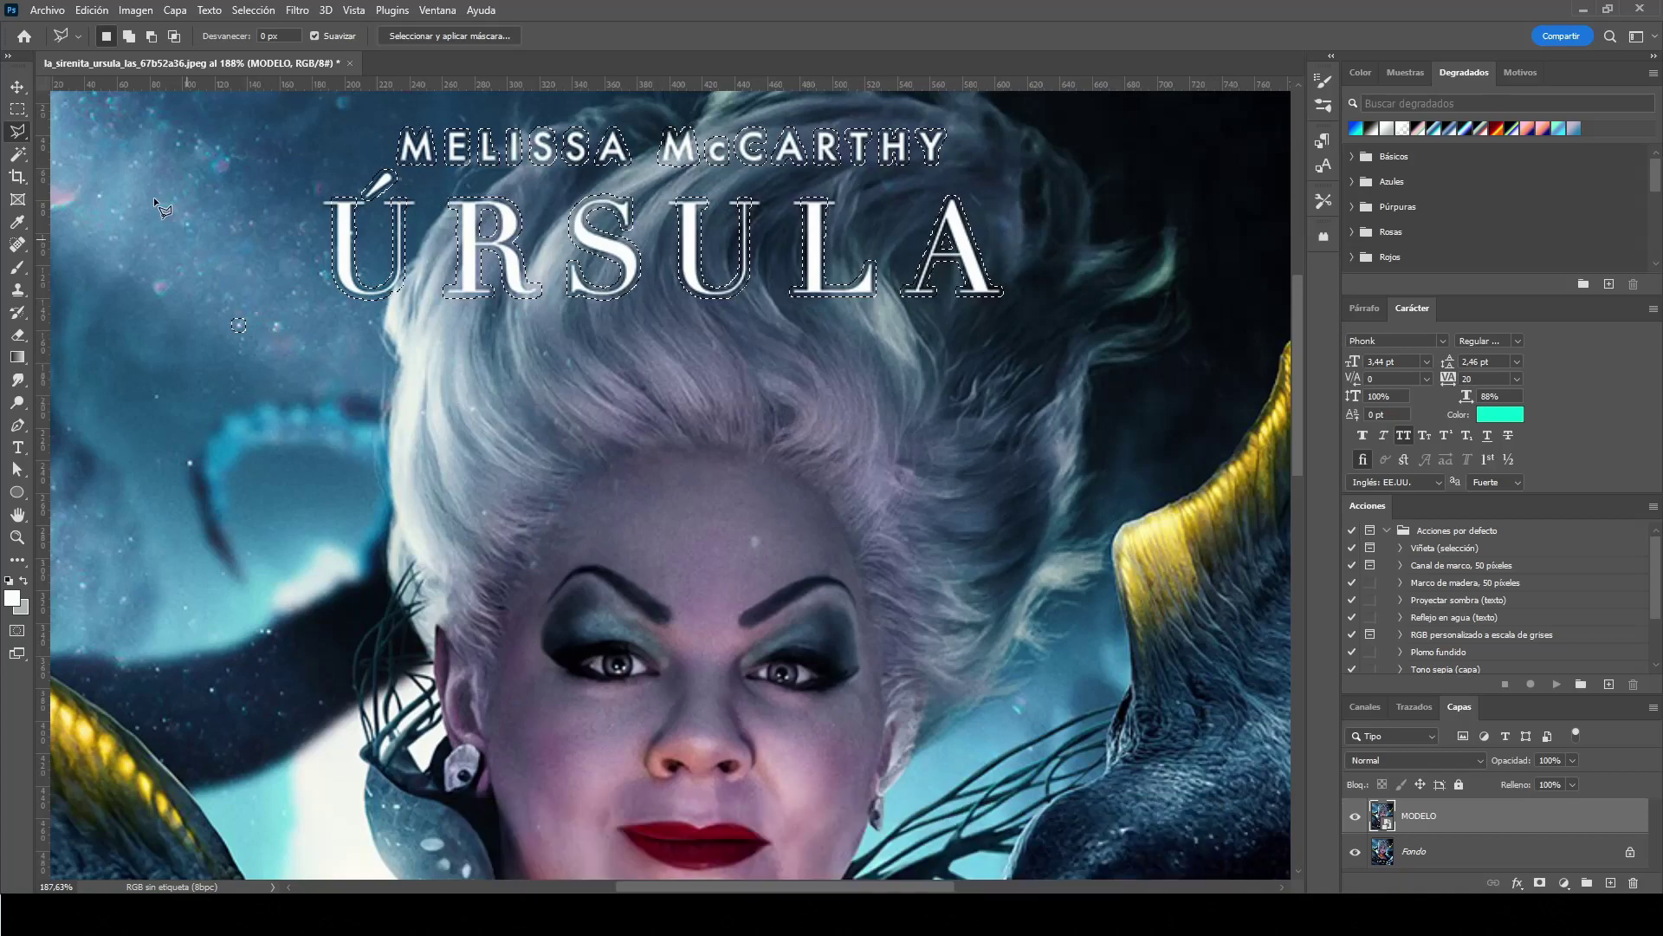
Step: Add the Ú's top-left serif to the selection with a freehand Lasso
right_click(17, 131)
left_click(130, 131)
scroll(378, 184, "up", 2)
scroll(379, 184, "up", 2)
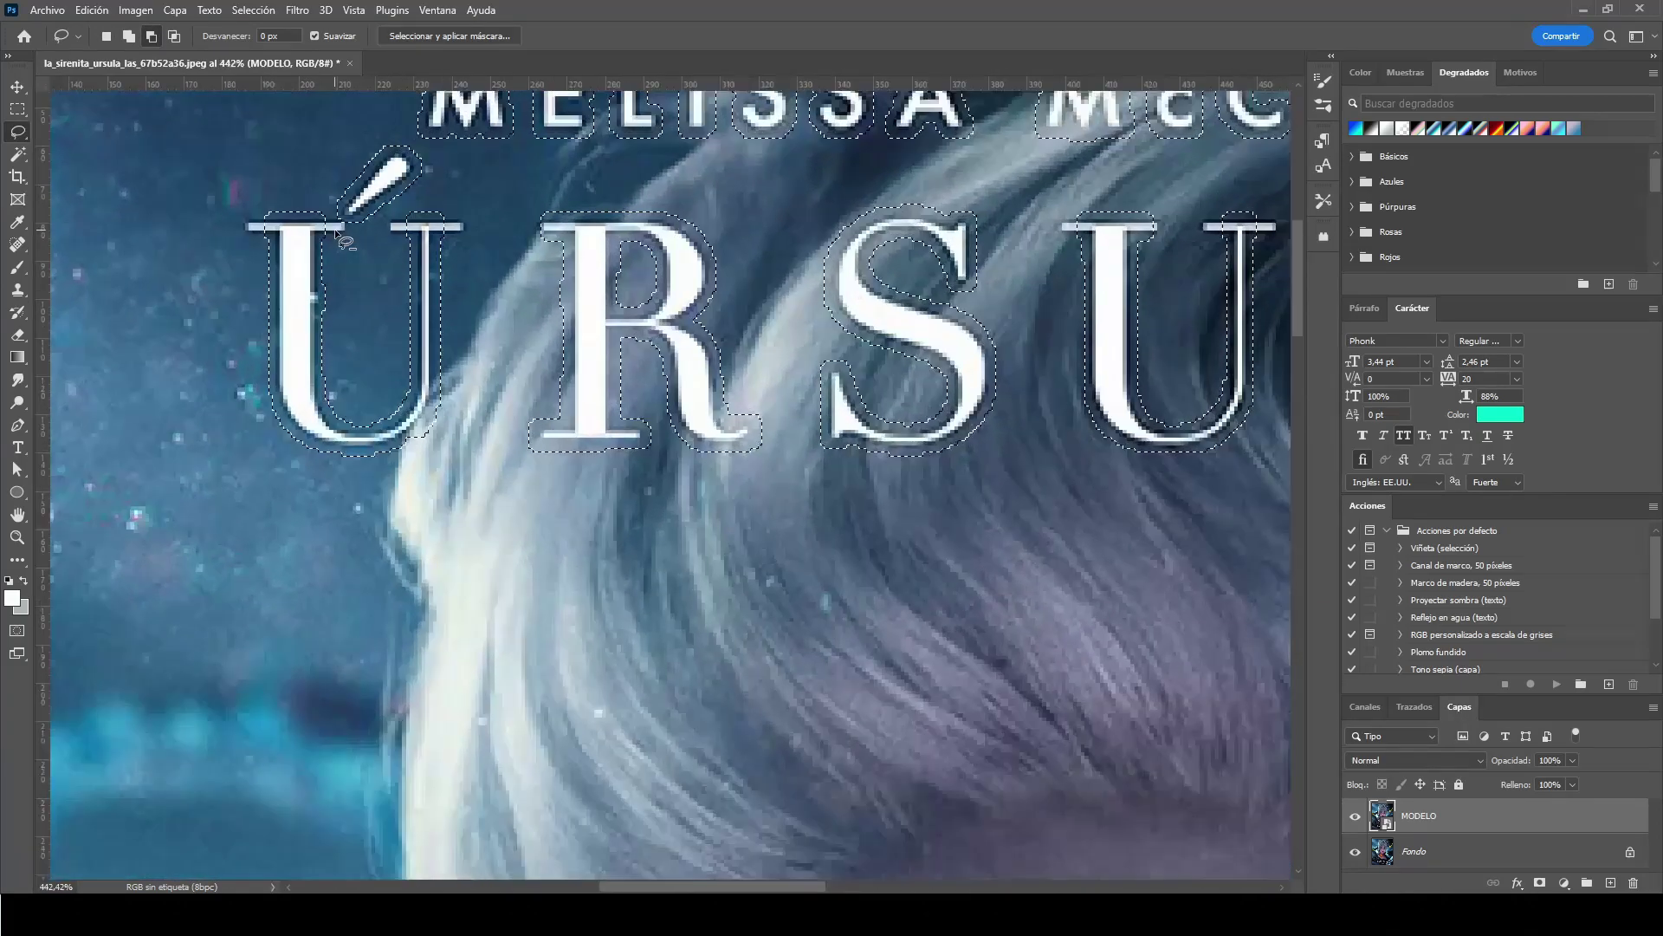
scroll(378, 184, "up", 1)
left_click_drag(243, 208, 450, 210)
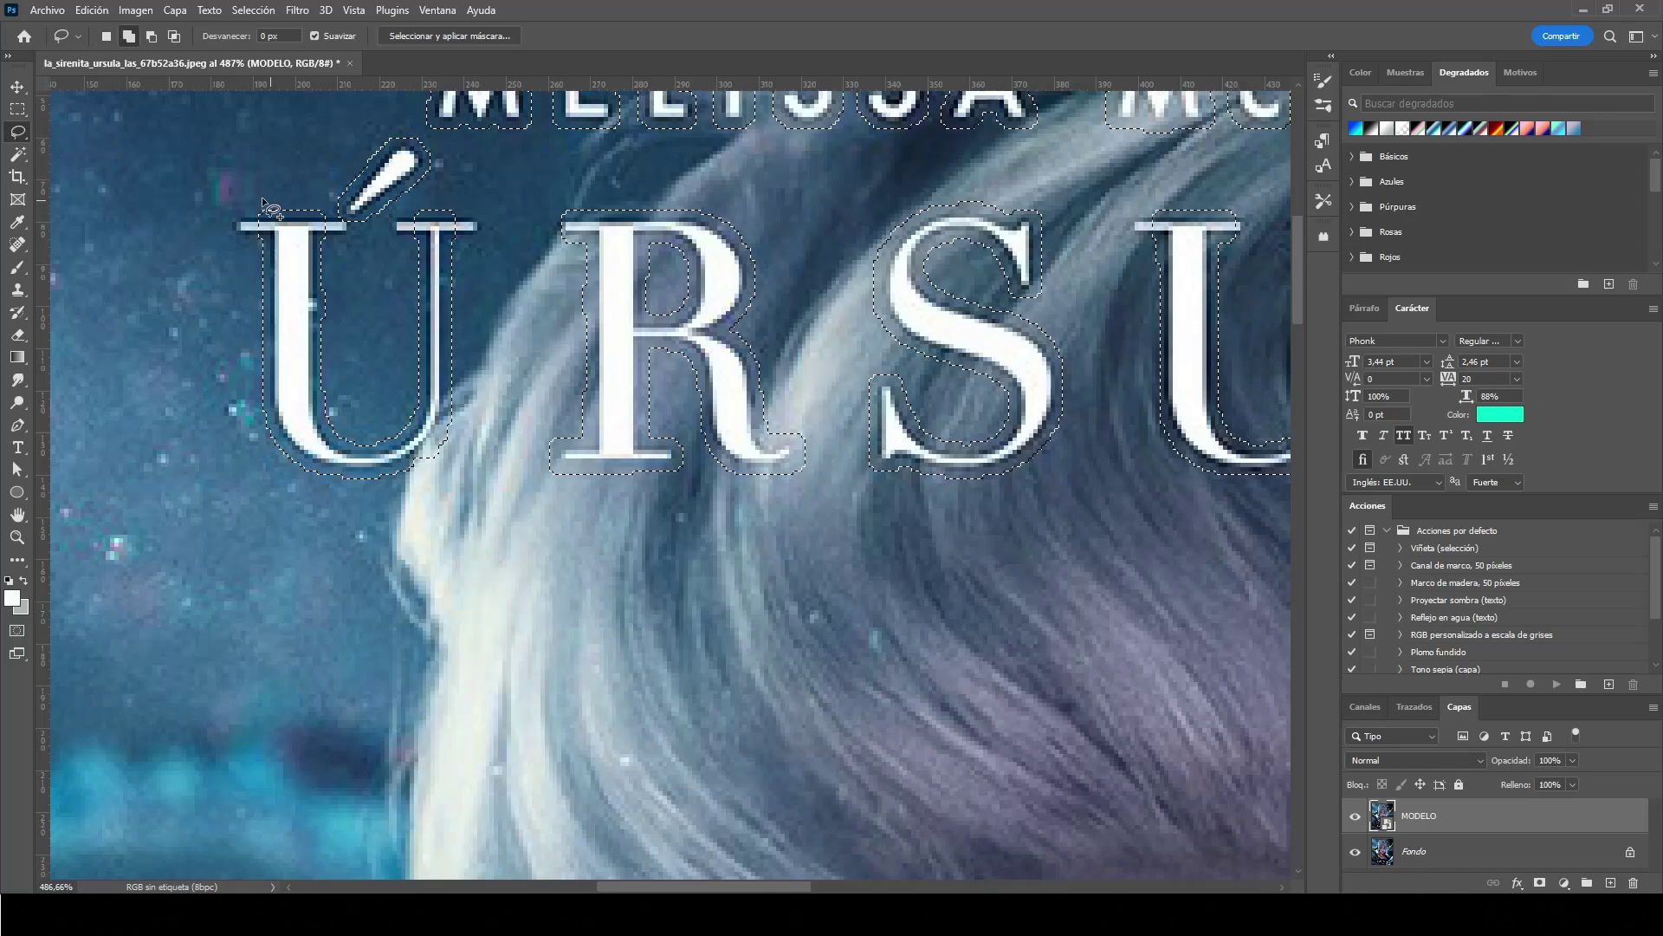
scroll(452, 210, "down", 3)
scroll(453, 210, "down", 3)
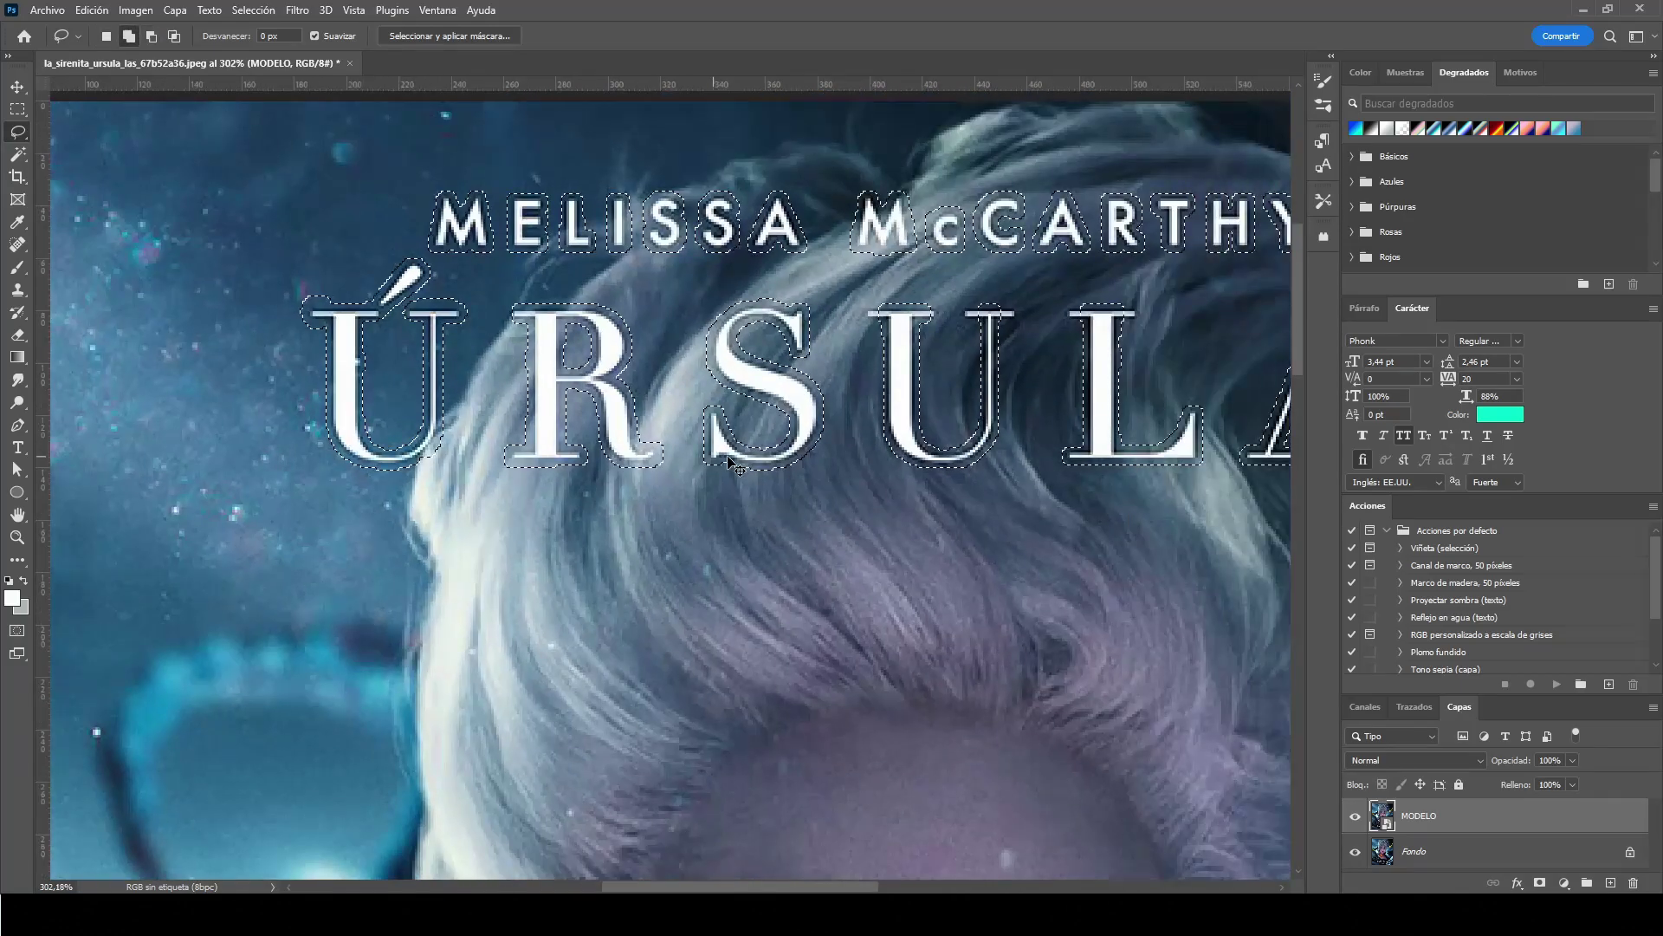
scroll(798, 312, "up", 6)
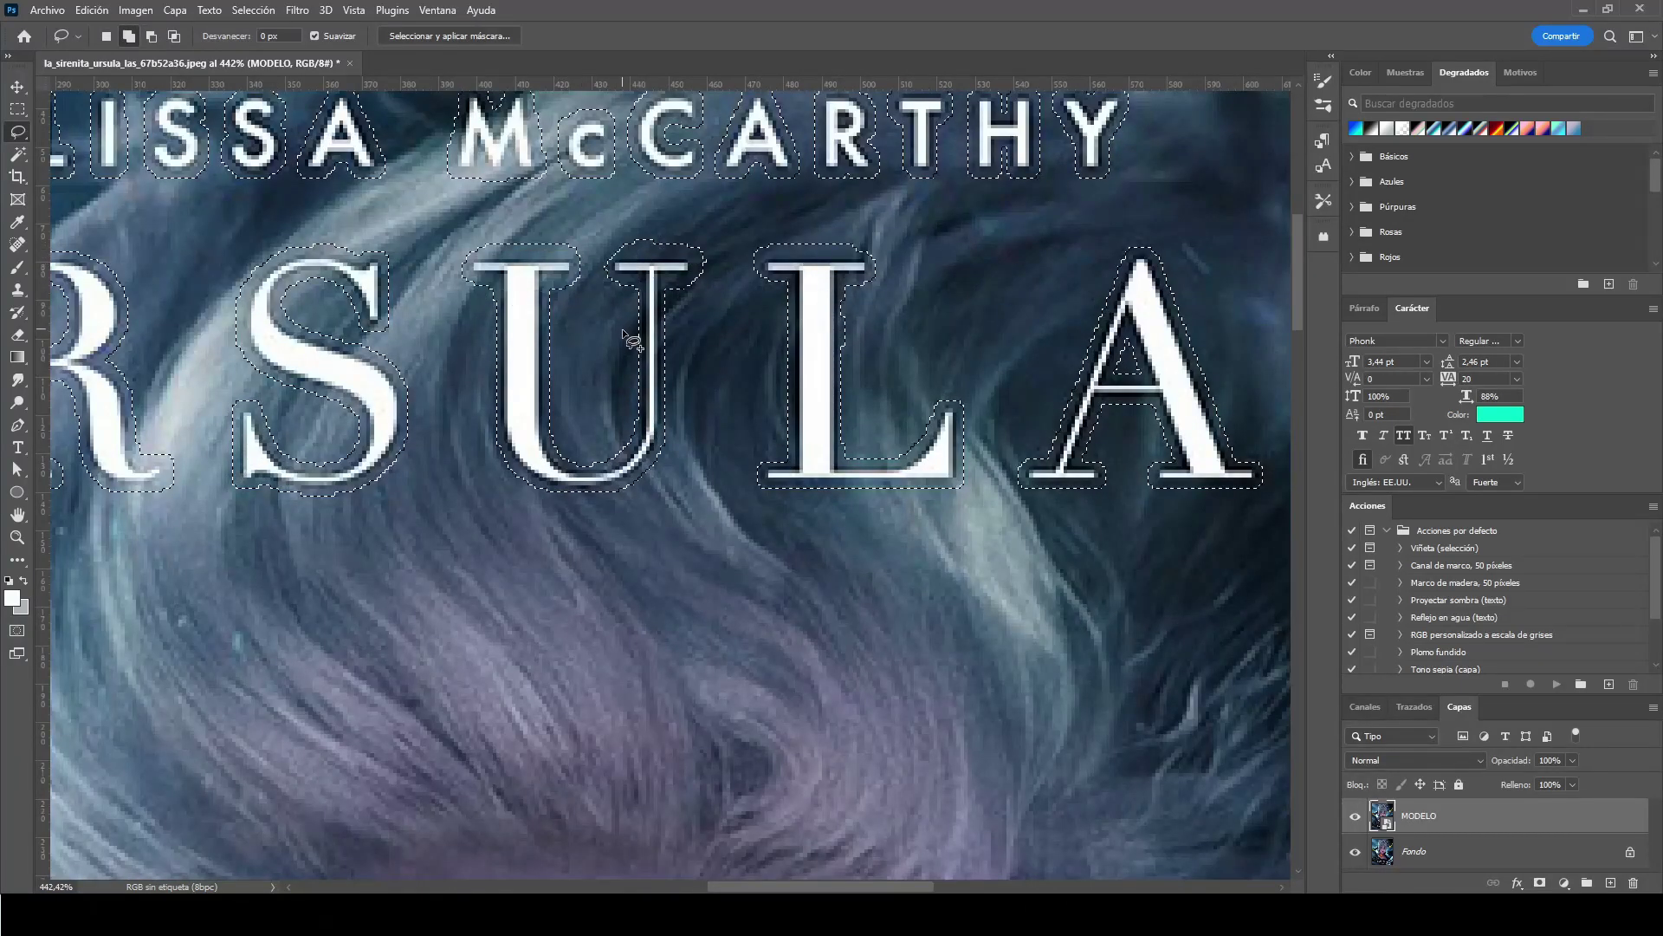
scroll(1201, 439, "down", 6)
scroll(1201, 439, "down", 5)
scroll(607, 771, "up", 3)
scroll(520, 728, "up", 2)
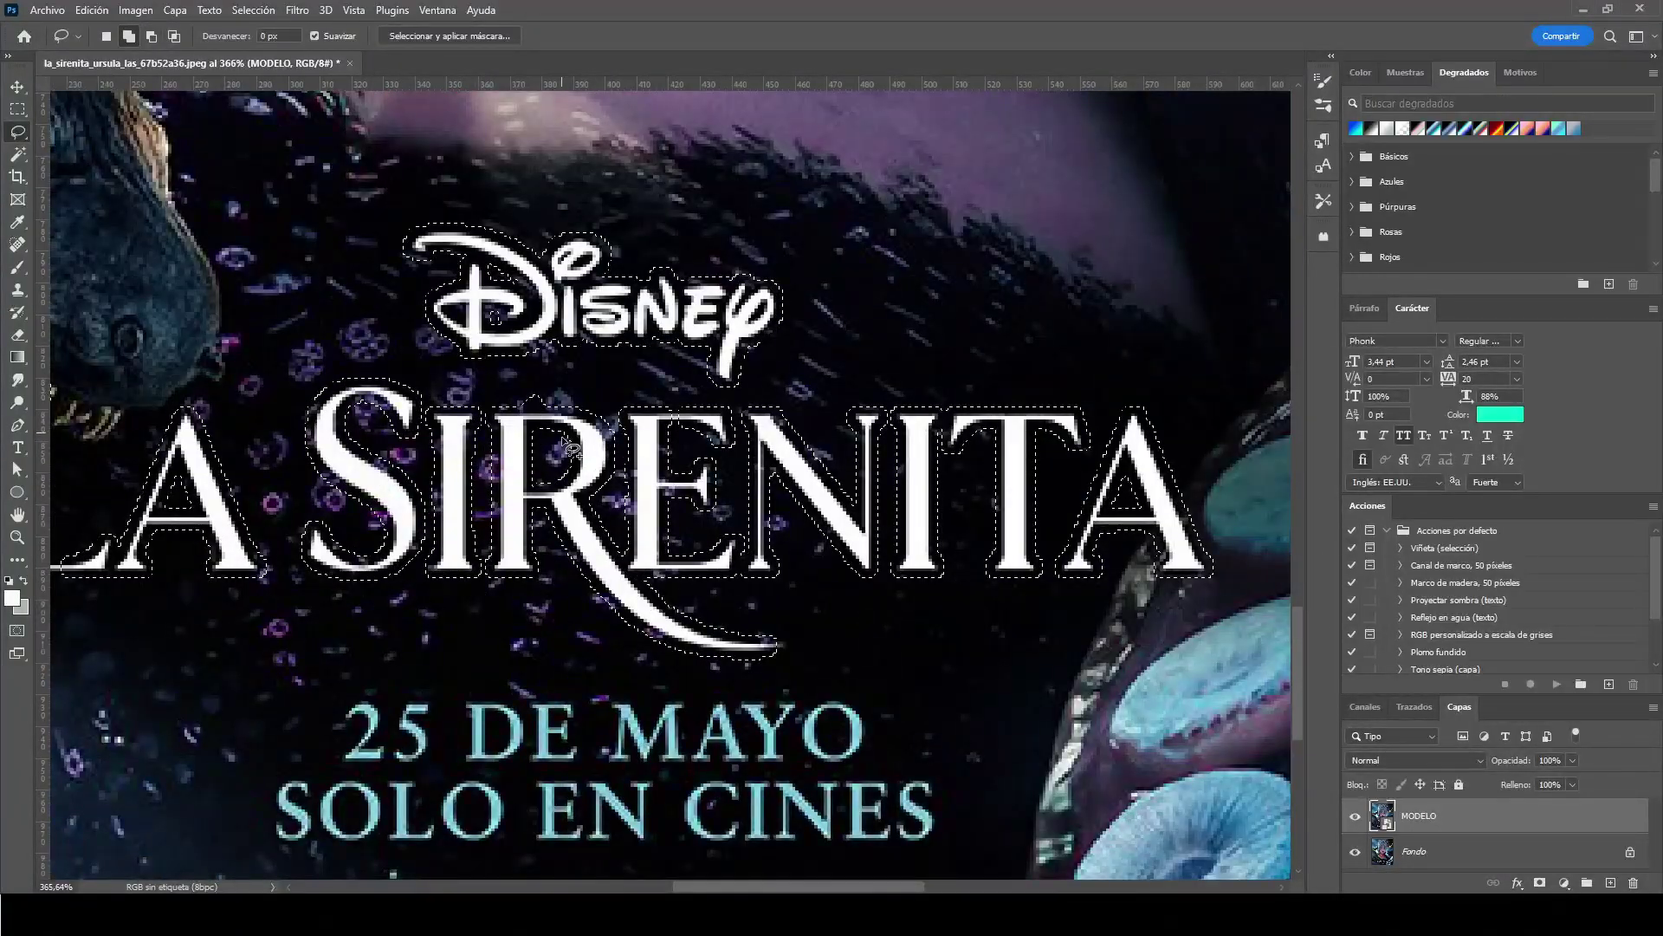
scroll(188, 580, "left", 2)
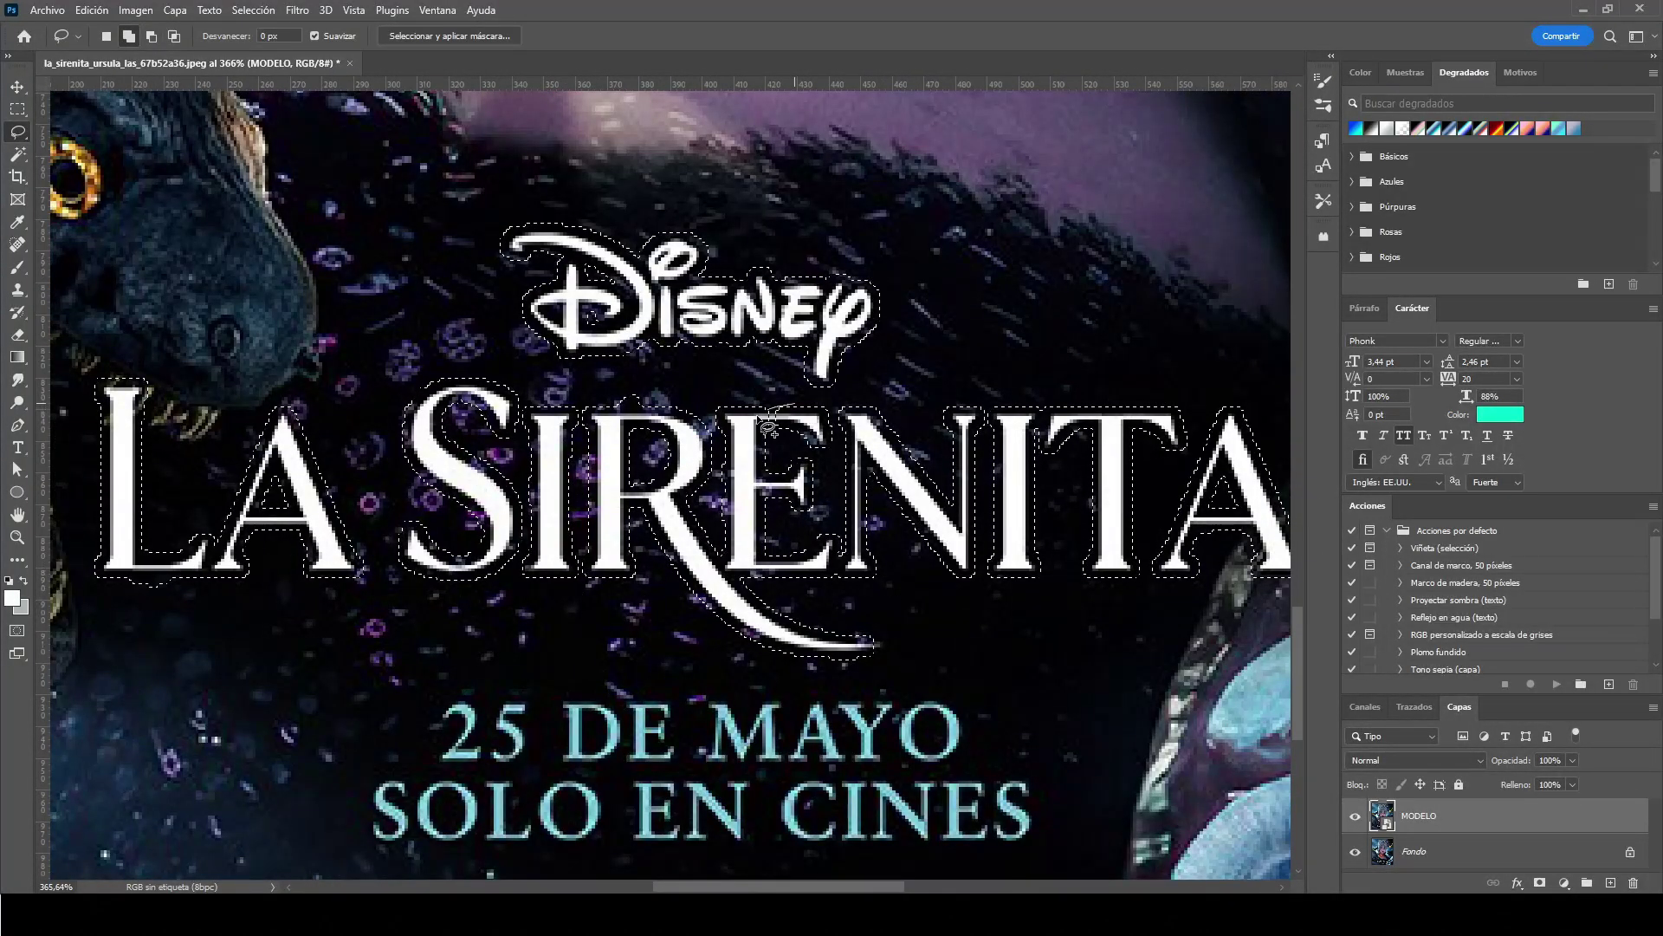
Step: Fit the whole poster in the window and rasterize the MODELO layer
key("ctrl+0")
key("shift+l")
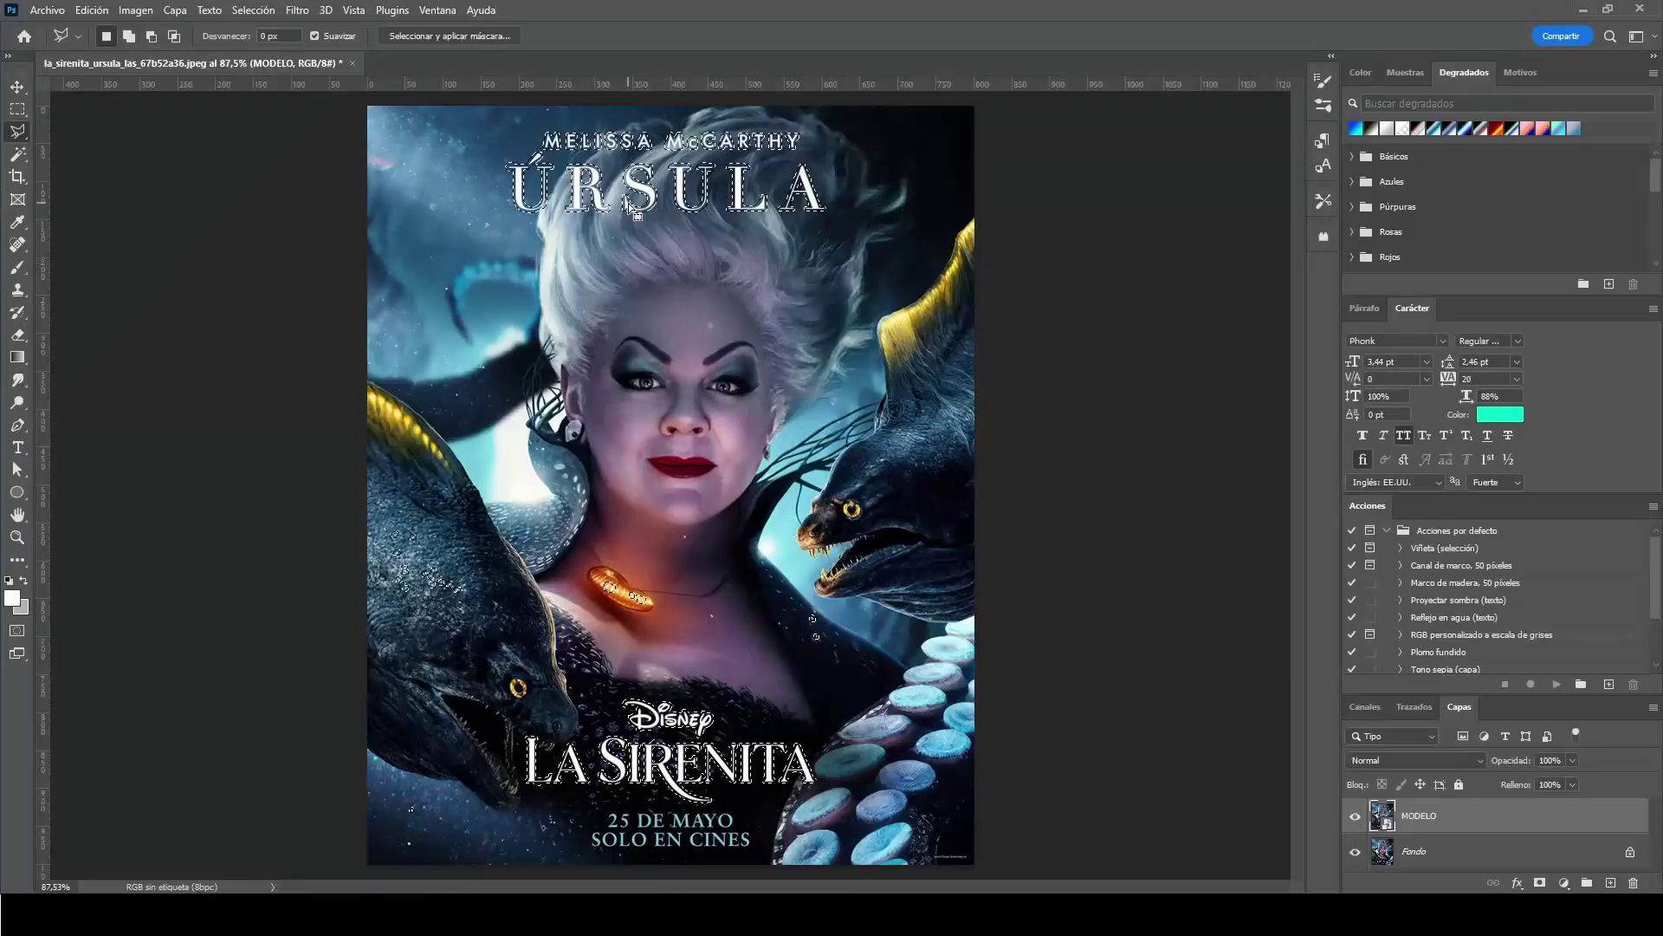
right_click(1433, 815)
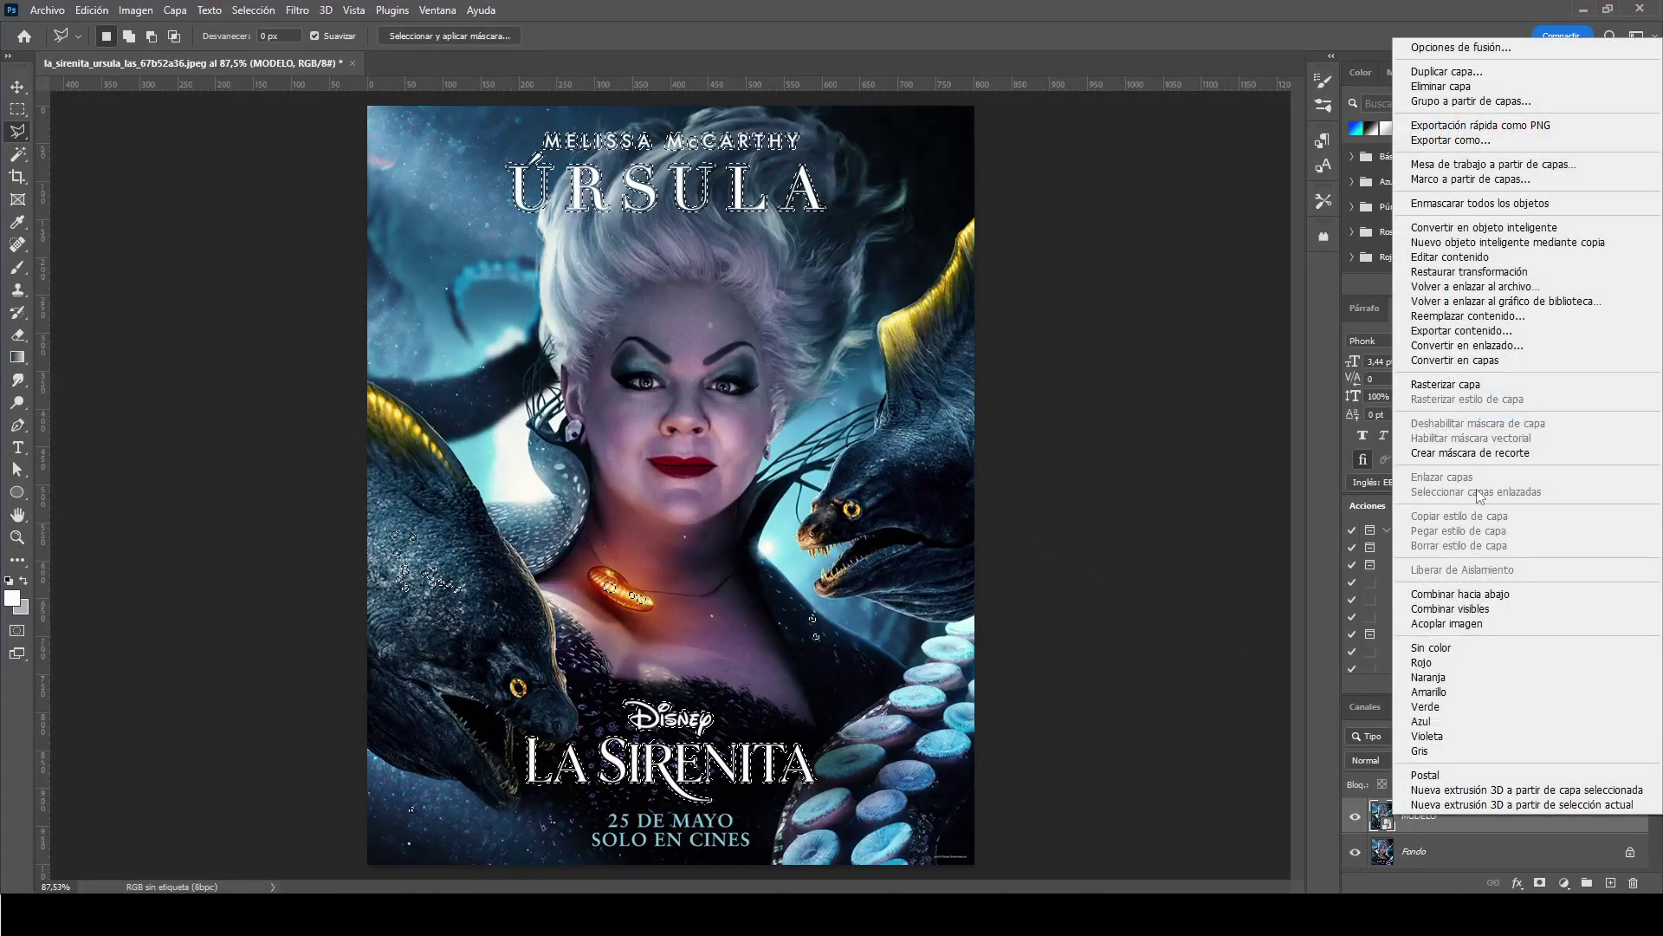
left_click(1470, 389)
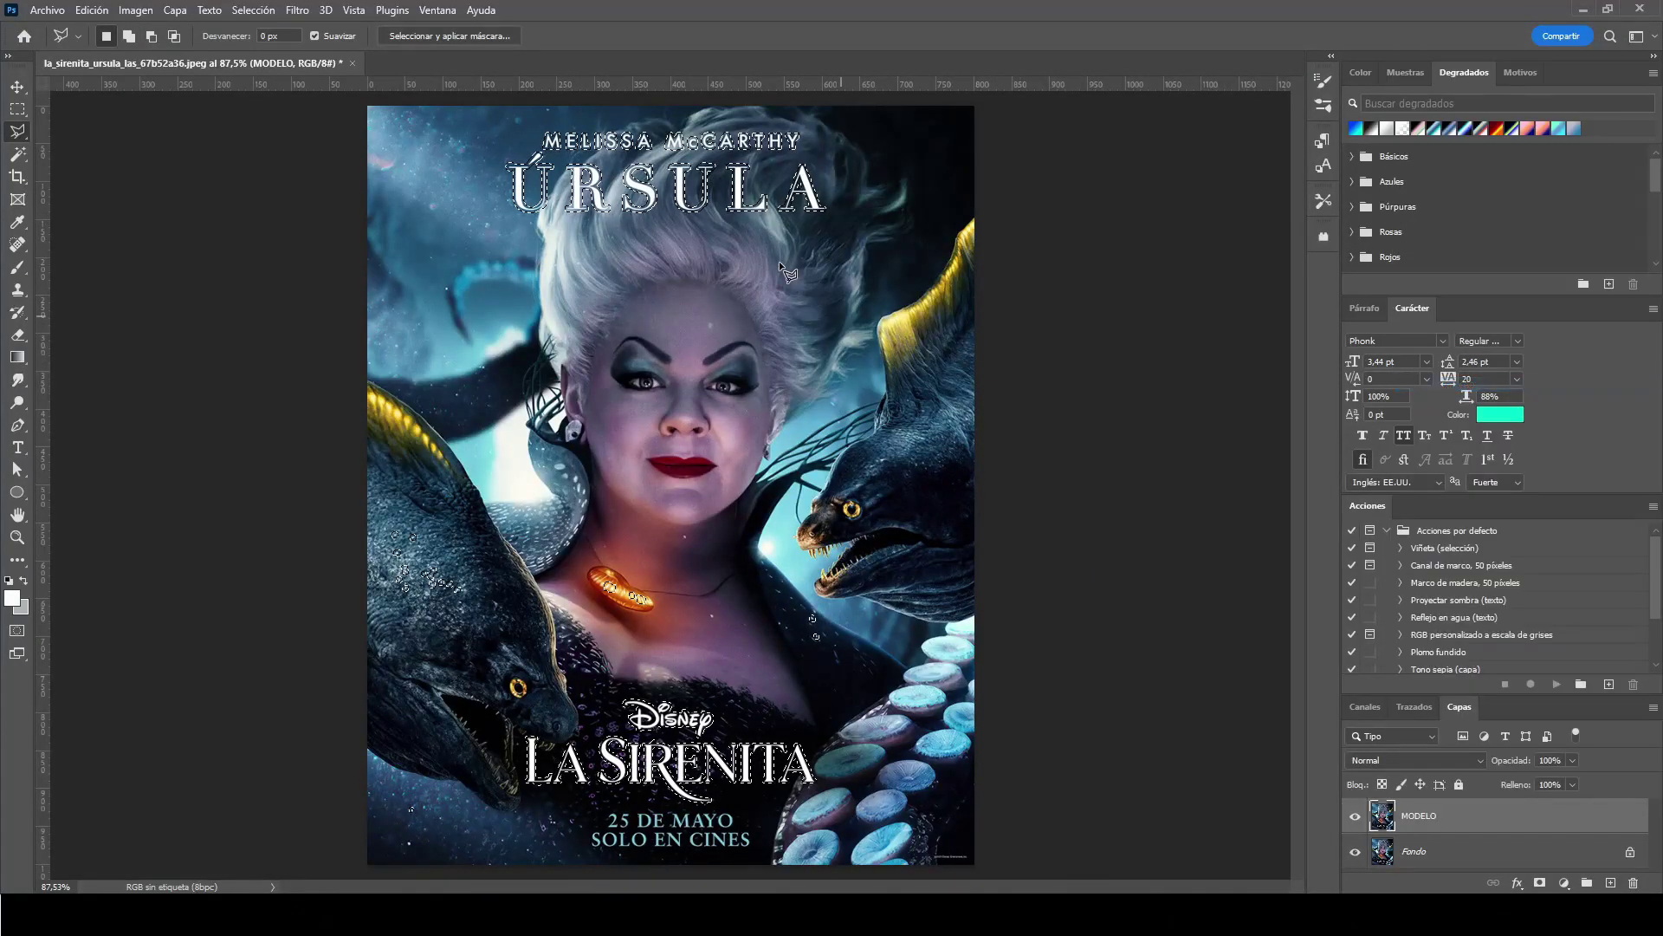
Step: Content-aware fill the selected titles, credit and Disney logo, then deselect
right_click(678, 183)
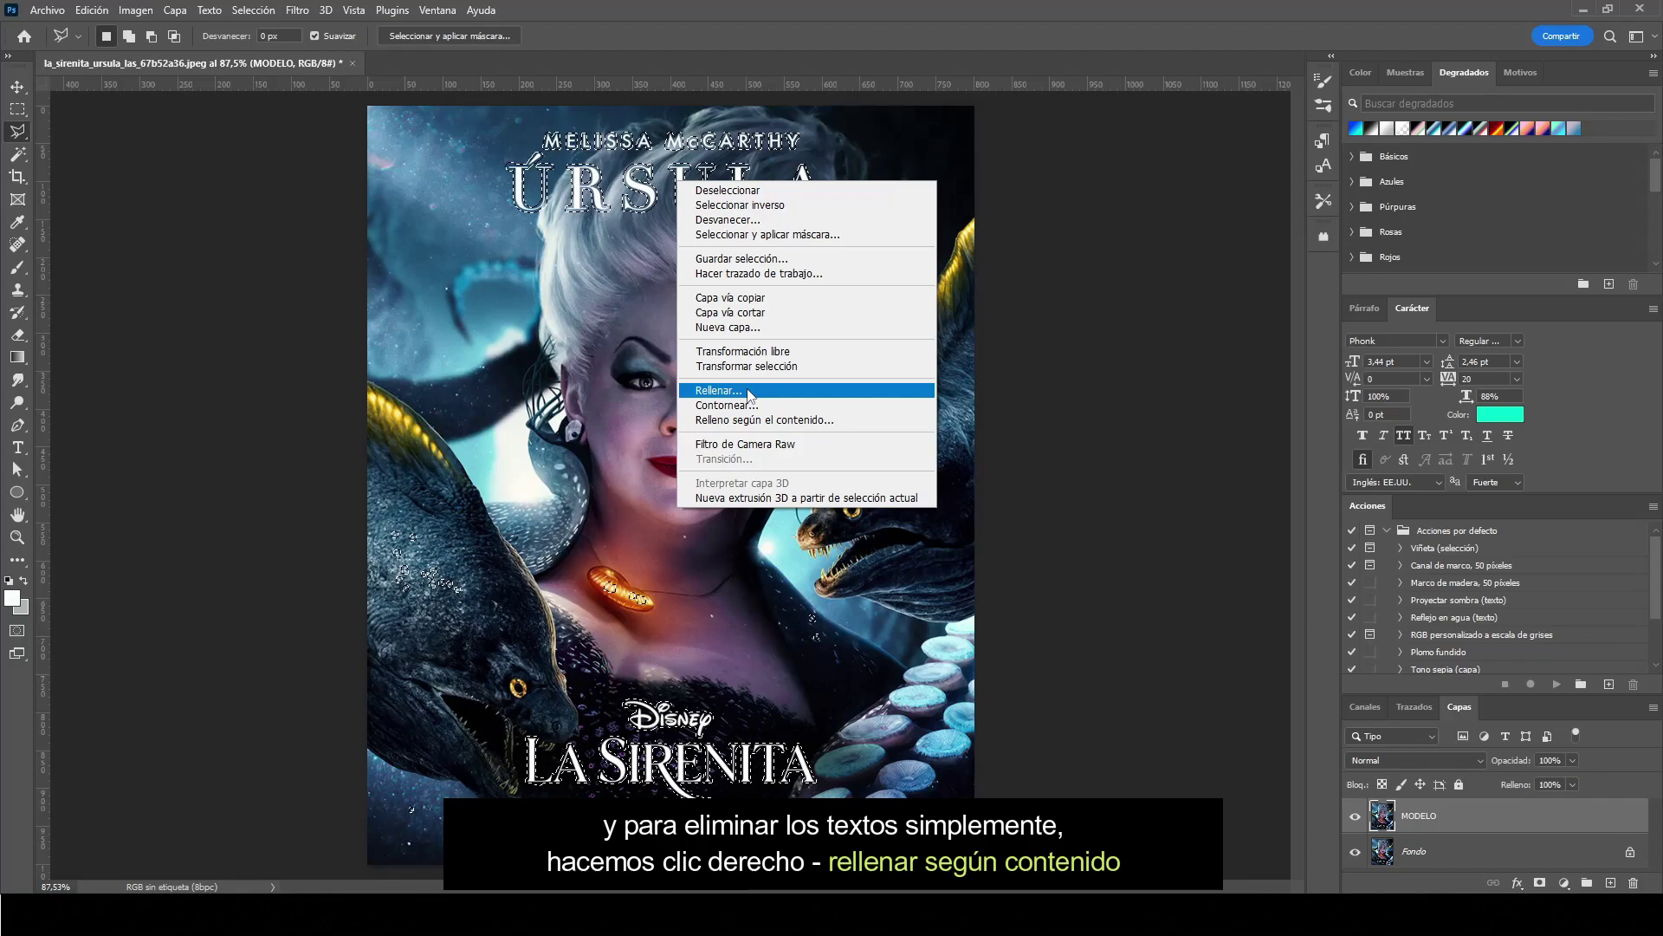
left_click(747, 389)
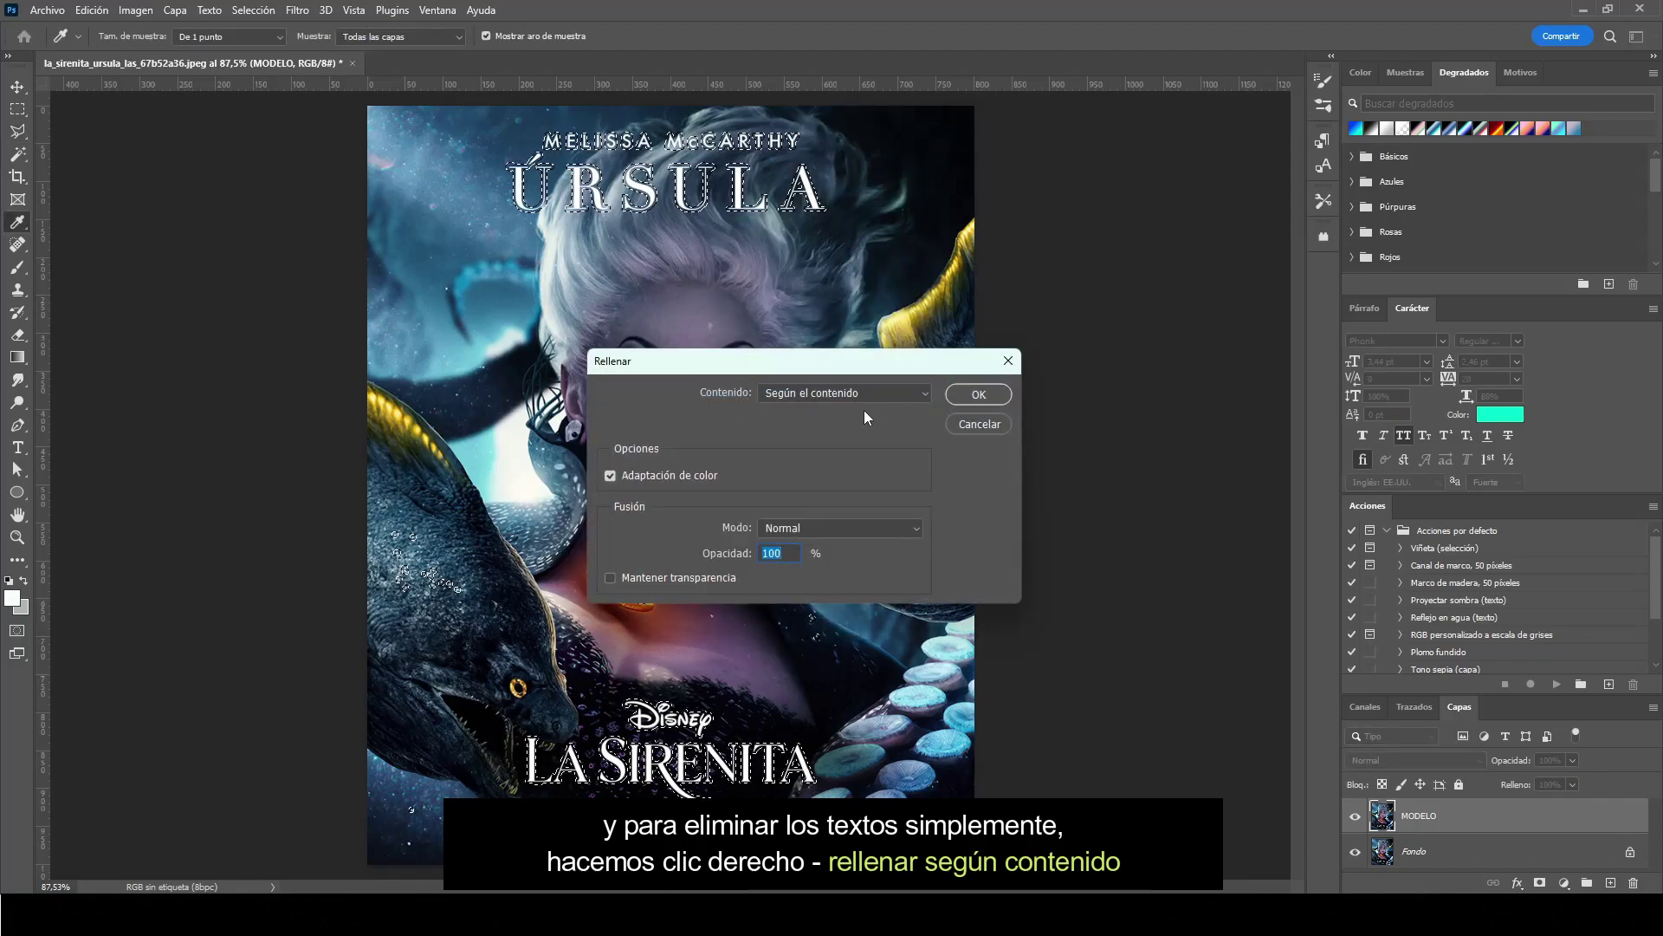
left_click(972, 394)
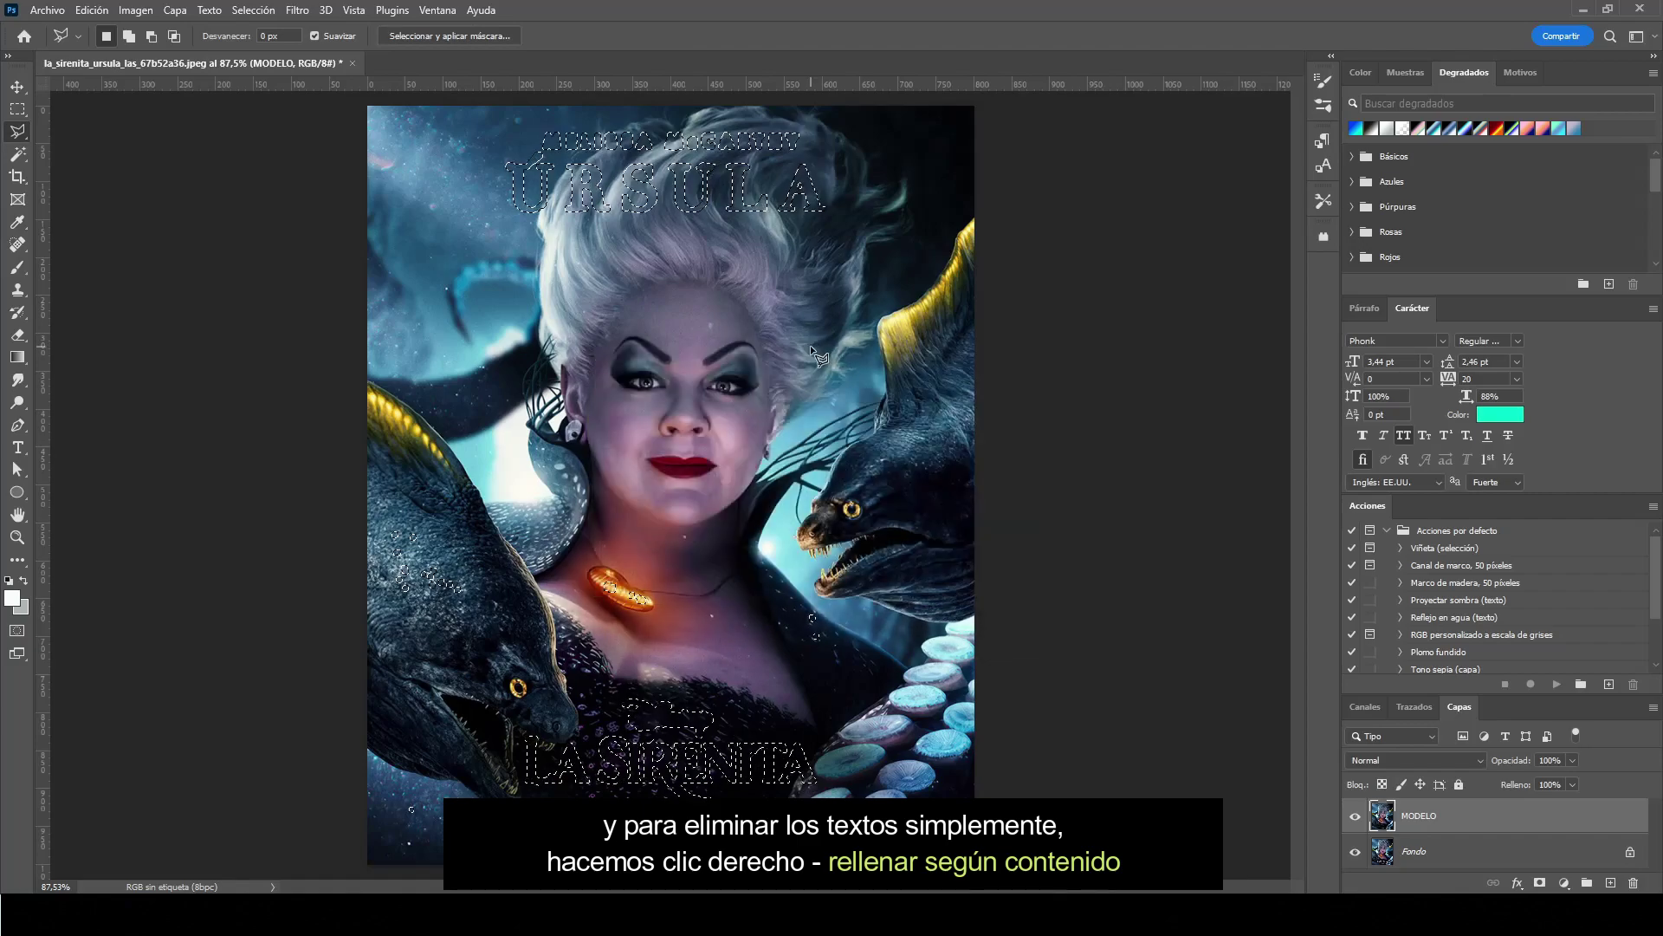
key("ctrl+d")
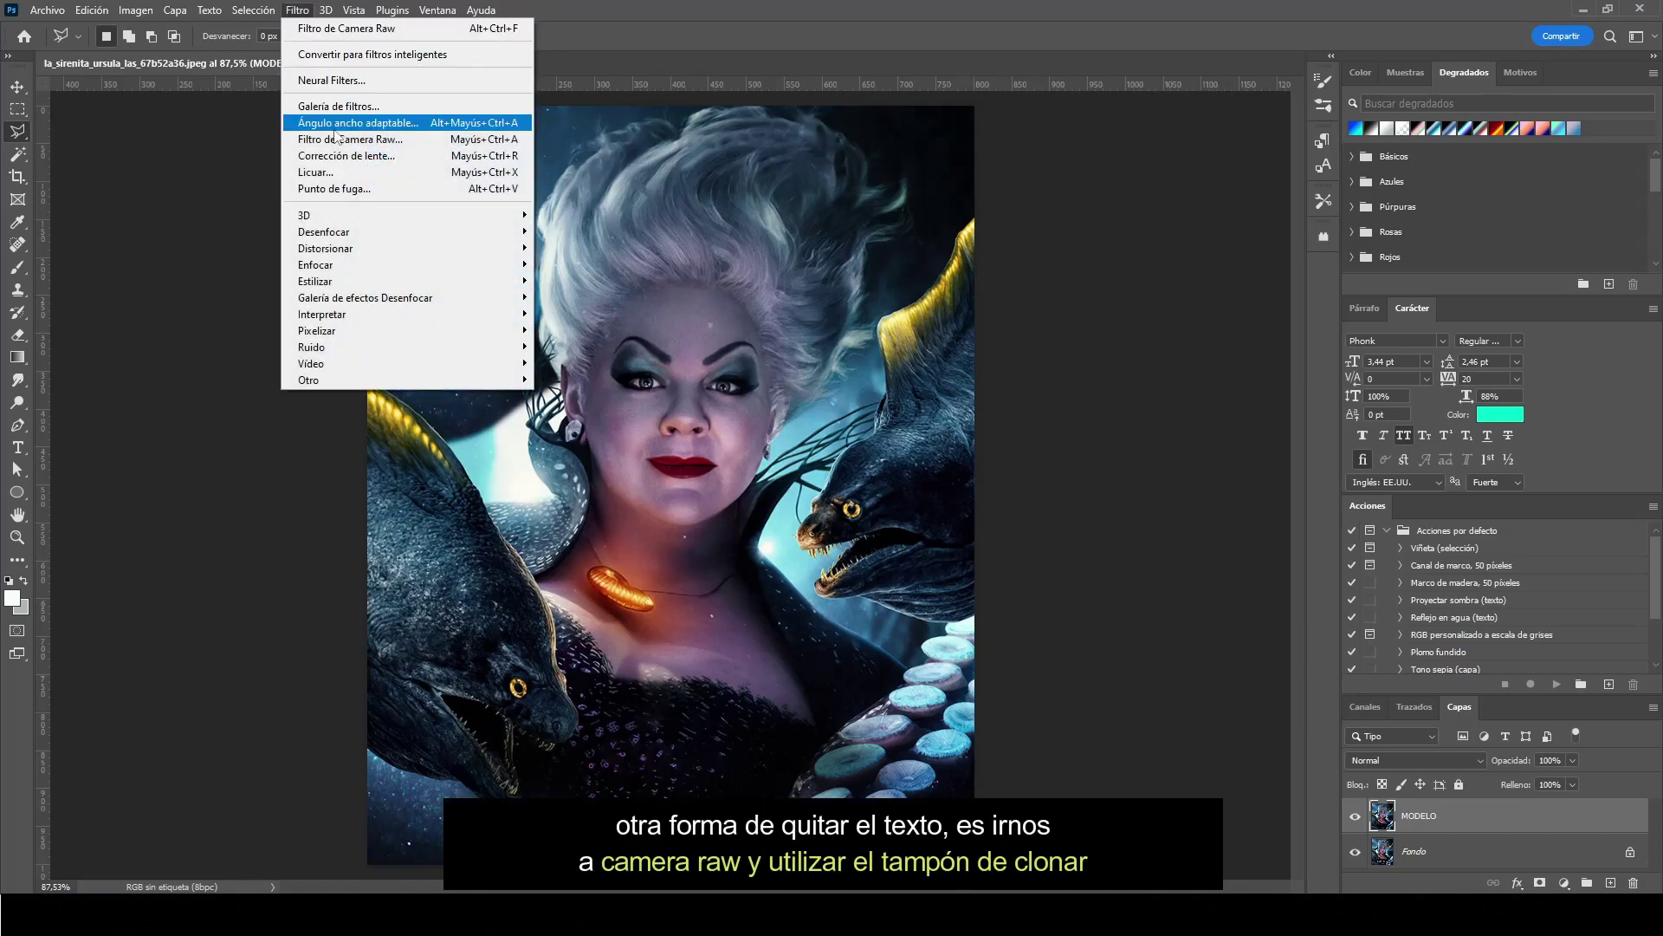
Step: Open the Camera Raw filter, zoom onto the date text and activate its healing tools
left_click(428, 141)
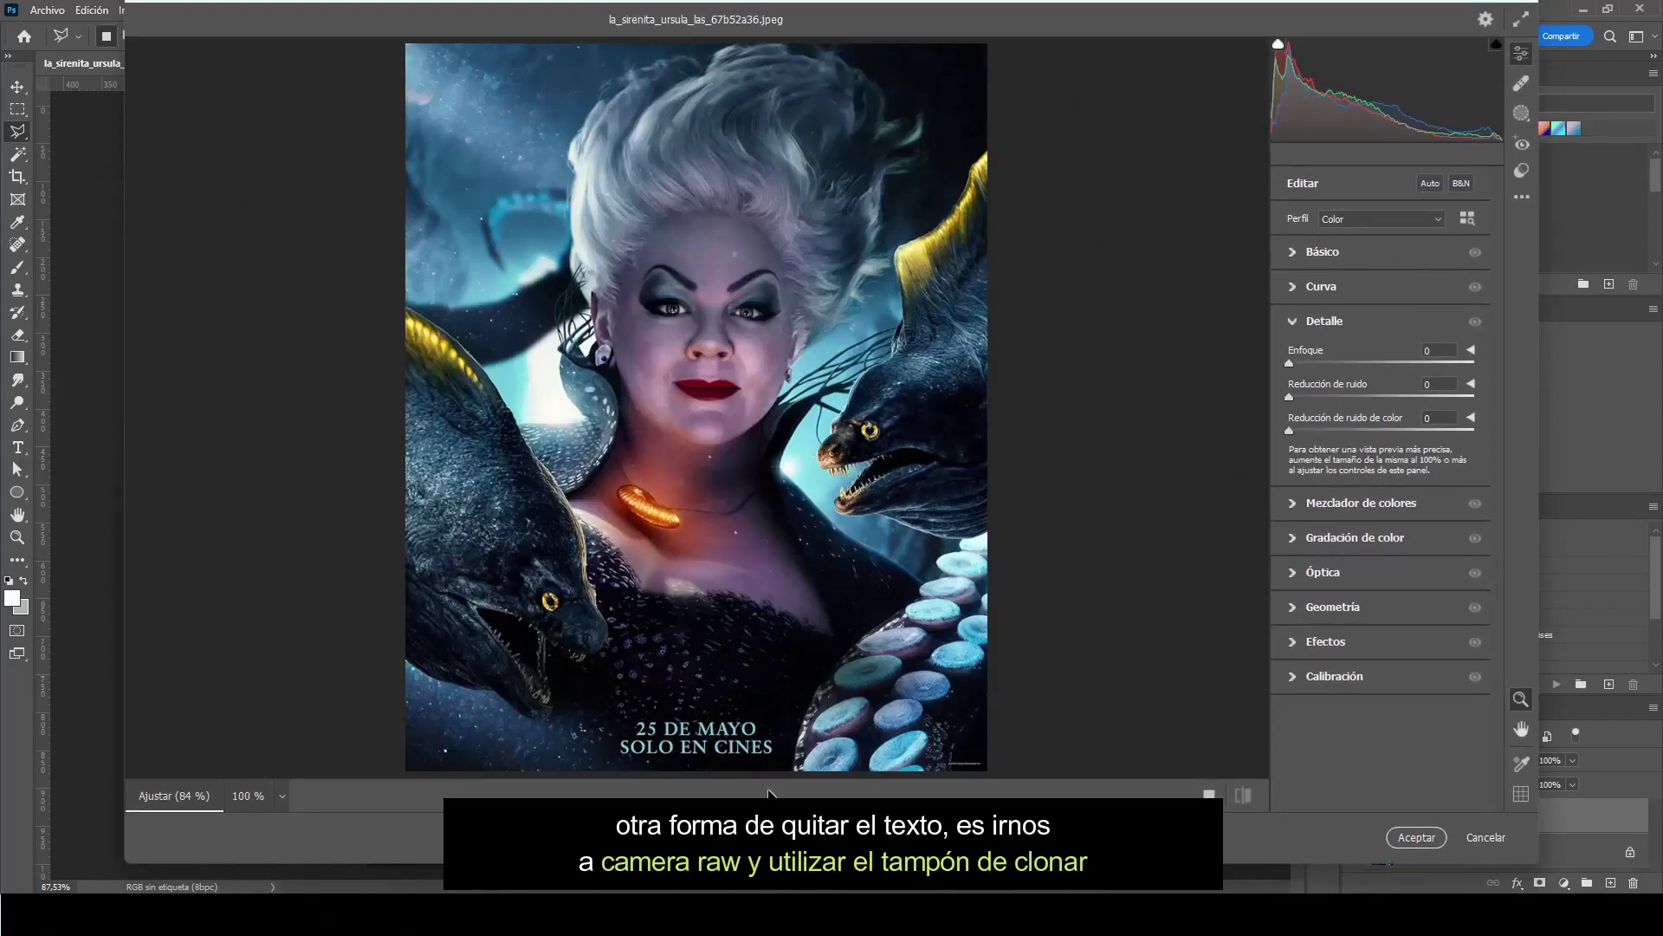
scroll(745, 730, "up", 2)
scroll(743, 694, "up", 2)
scroll(740, 660, "up", 2)
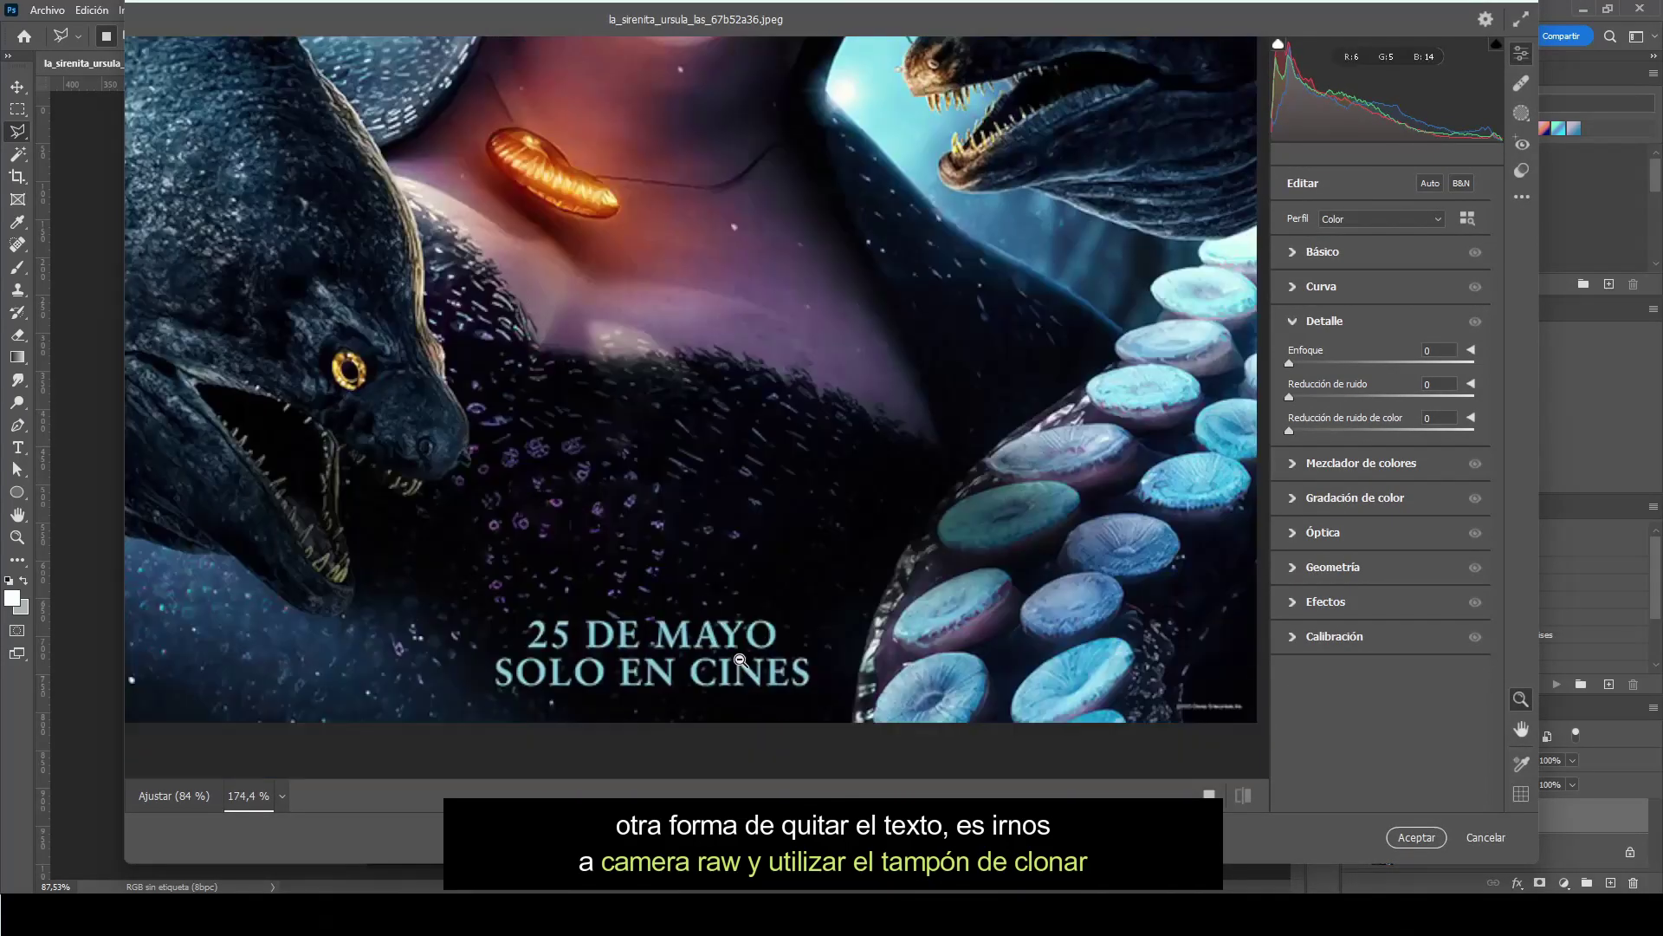
left_click(1522, 84)
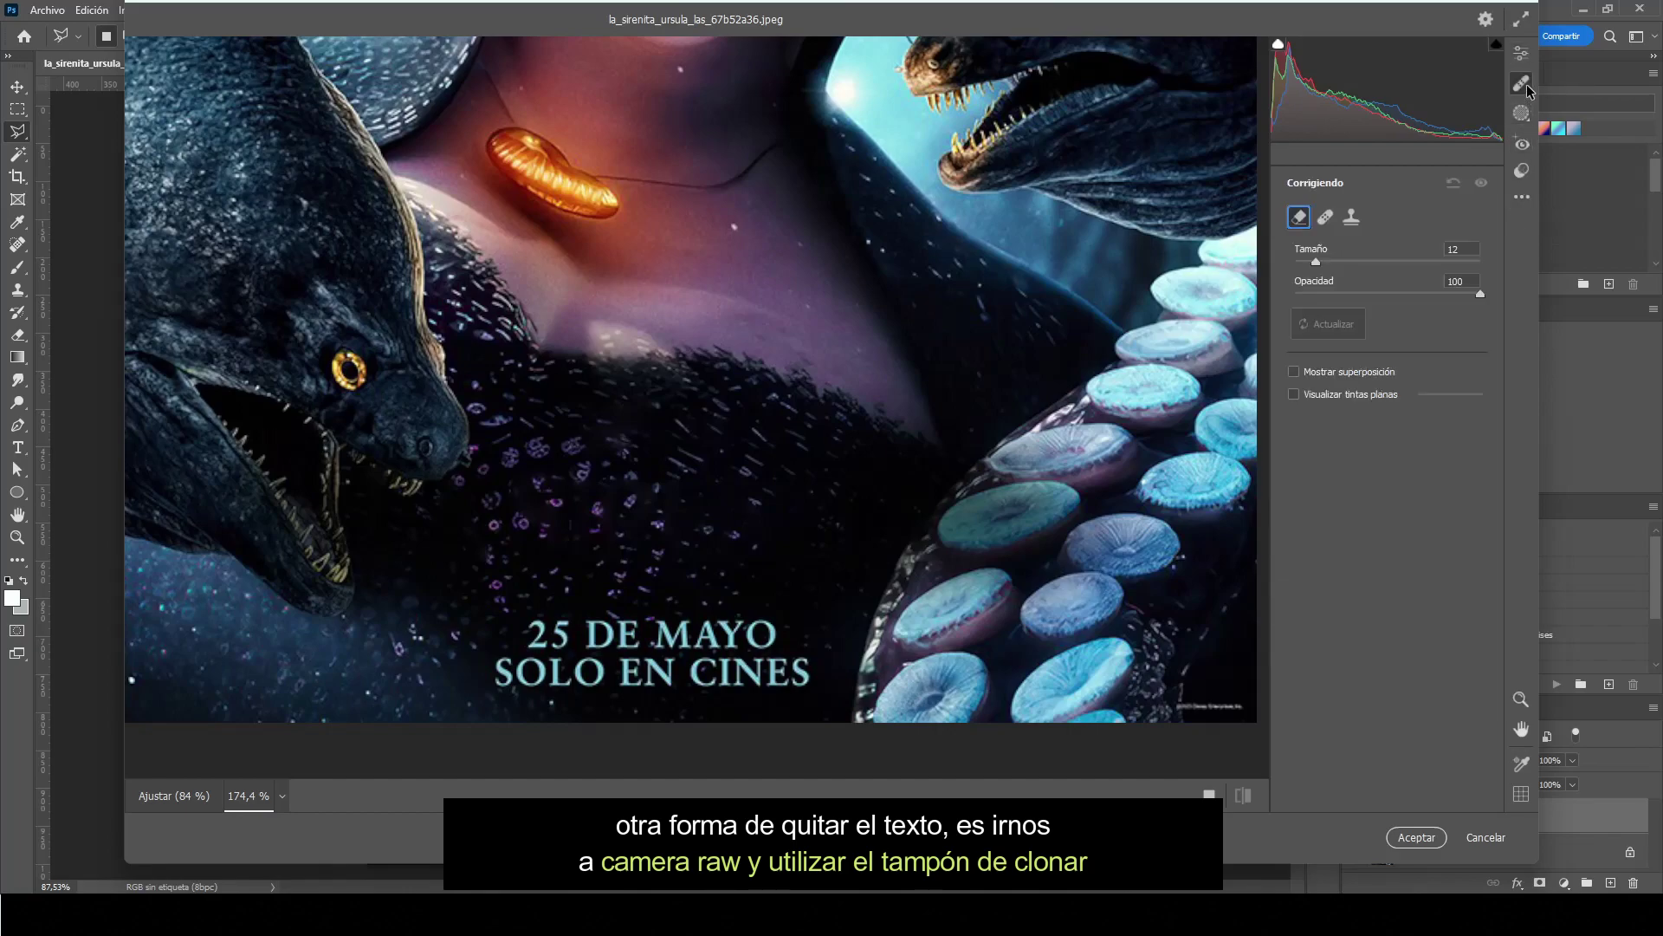
Step: Clone out the 25 DE MAYO and SOLO EN CINES lines and corner credit, then apply
left_click(1351, 217)
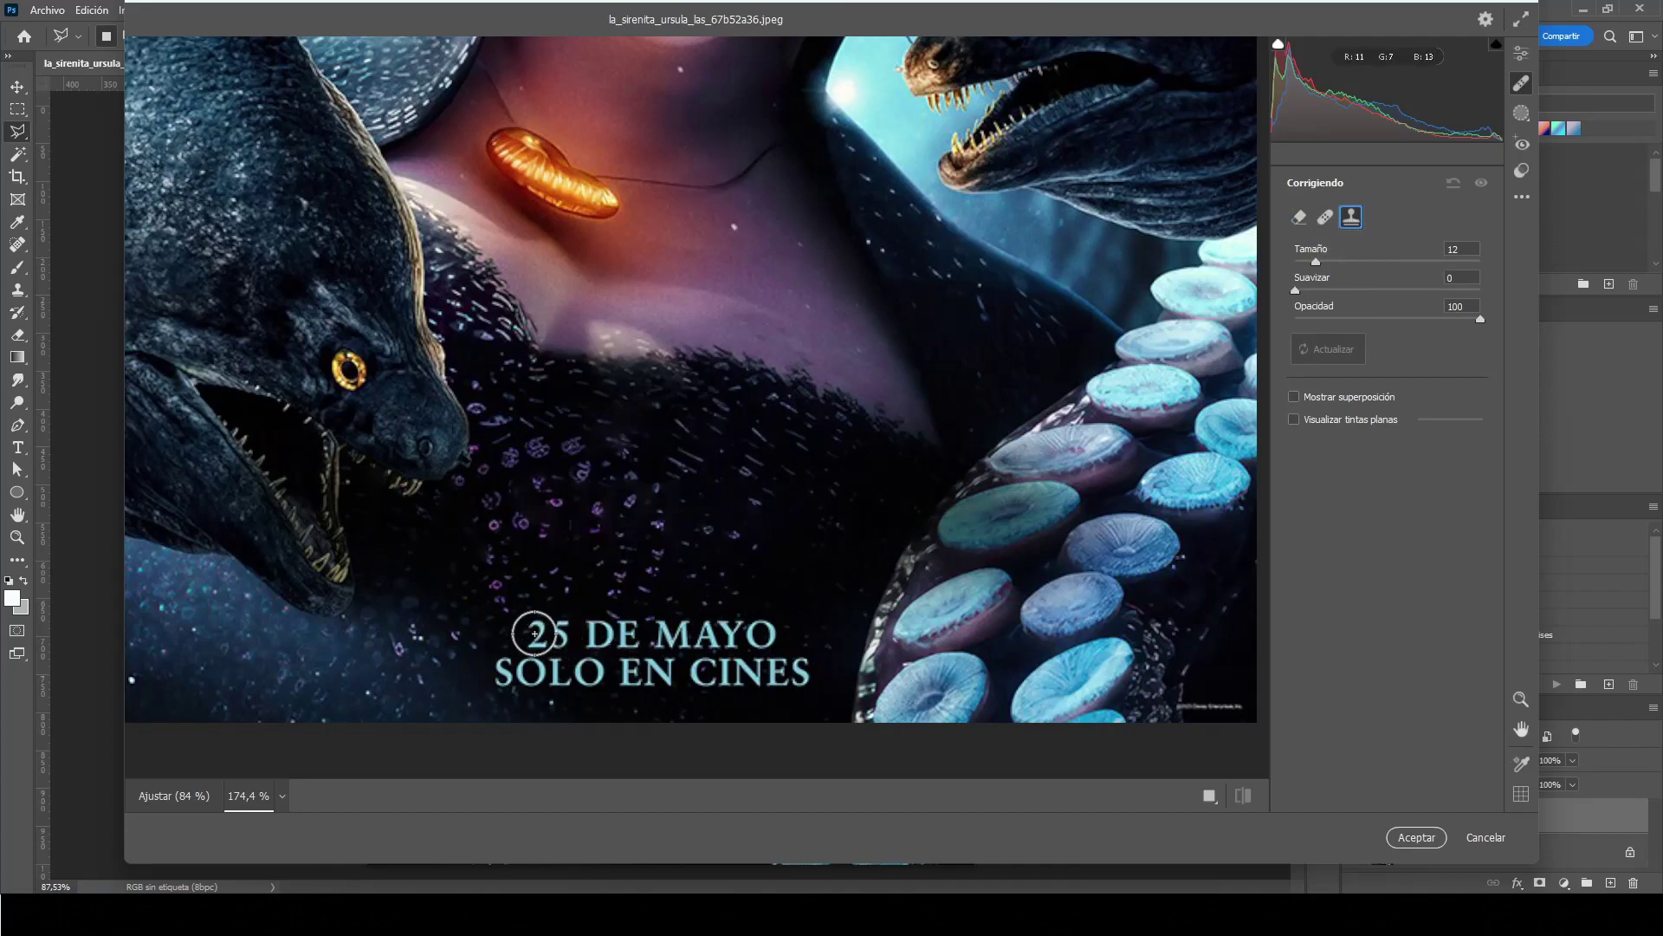
left_click_drag(524, 639, 779, 637)
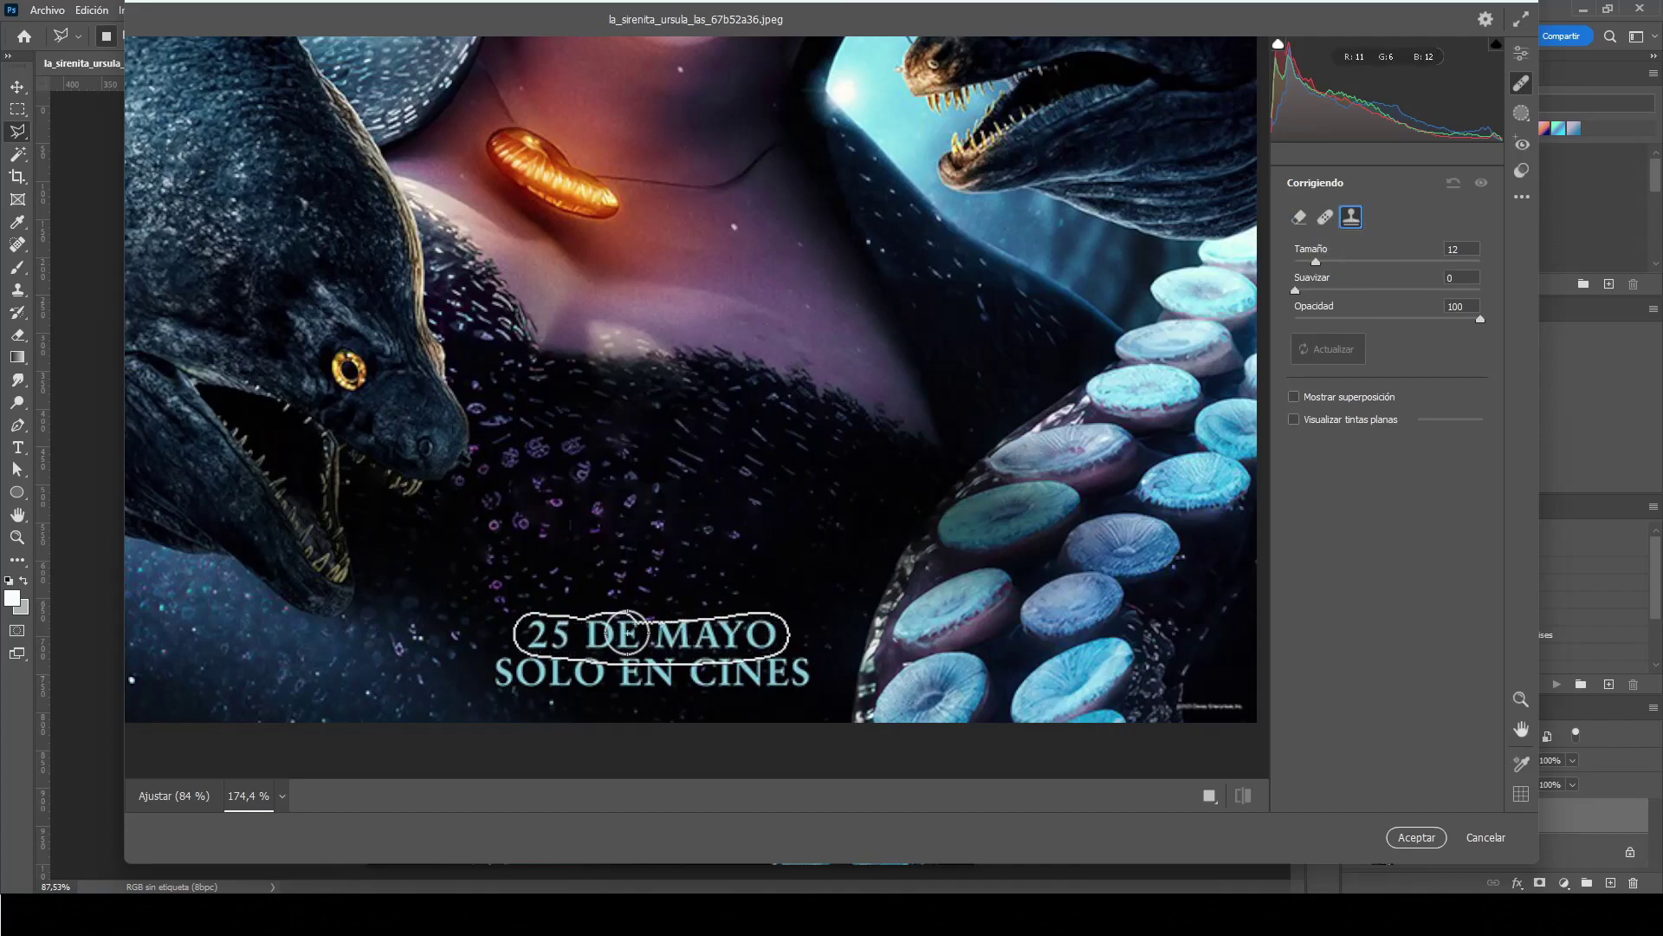
left_click_drag(500, 671, 815, 673)
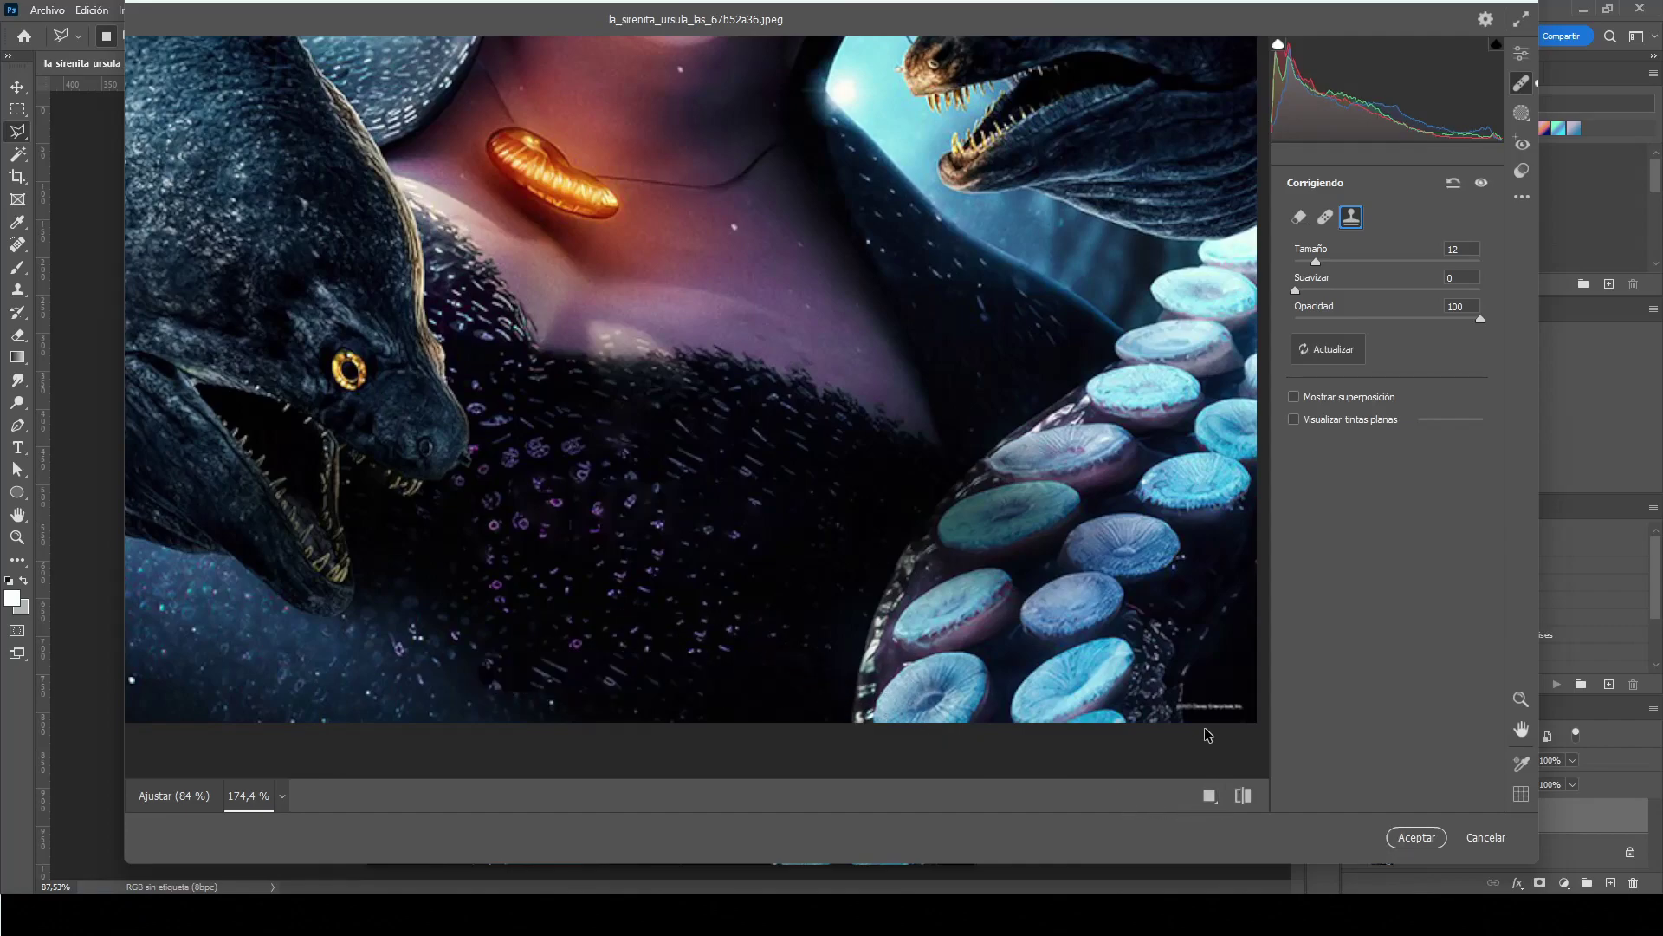
key("bracketleft")
key("bracketleft")
key("bracketleft")
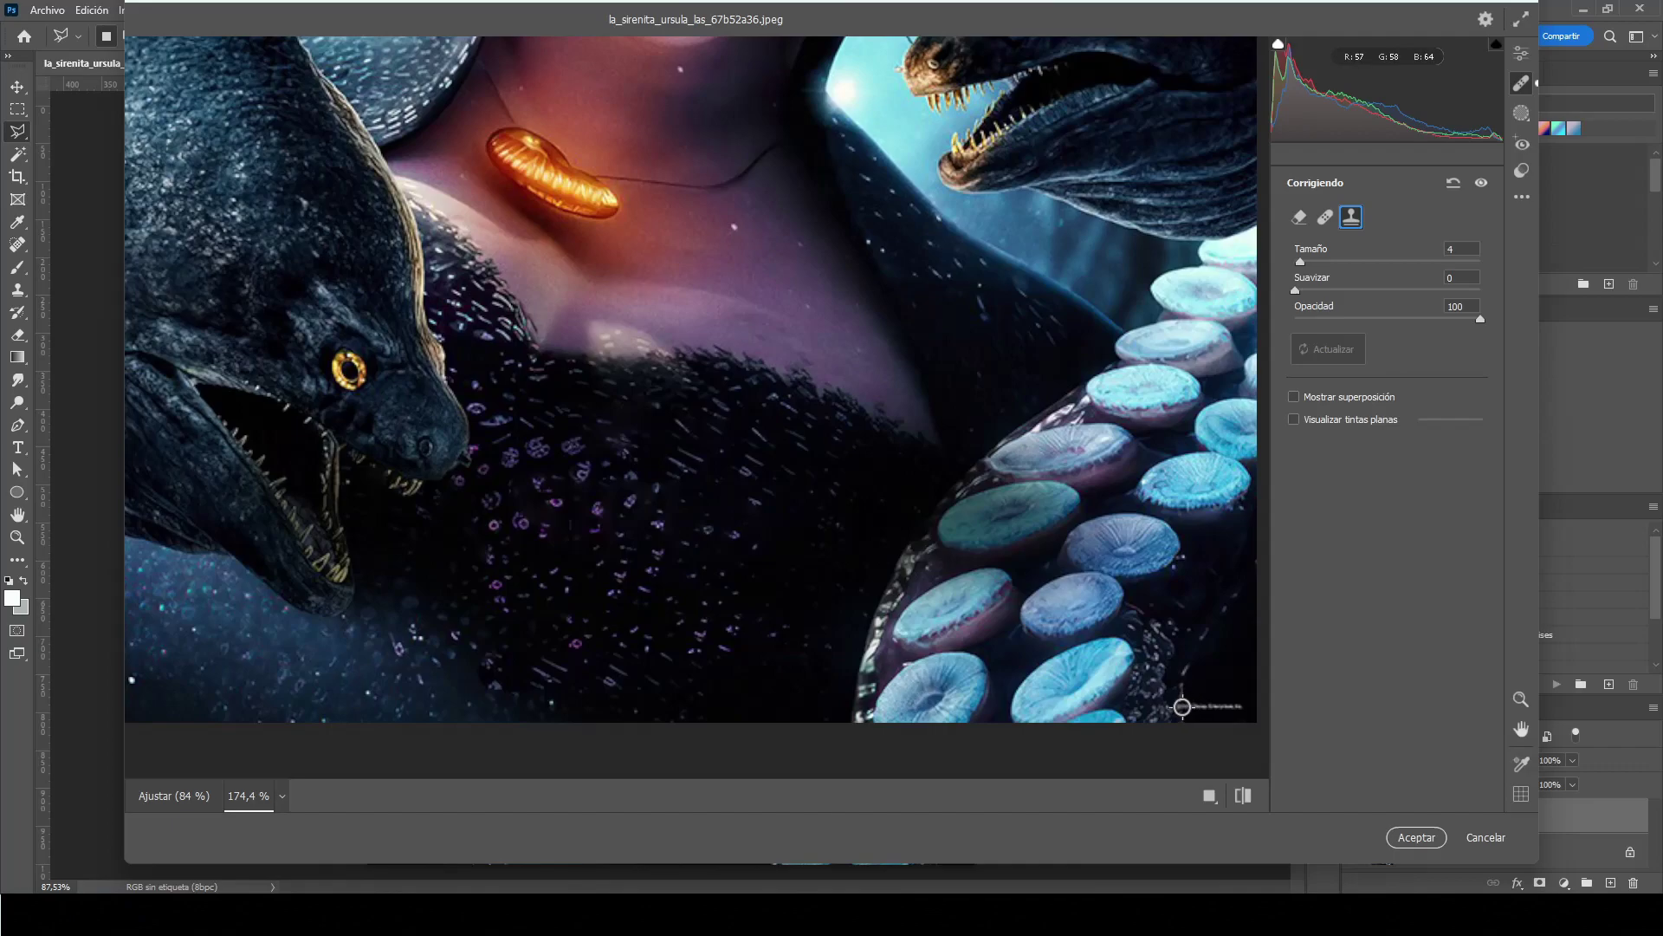
left_click_drag(1183, 706, 1244, 703)
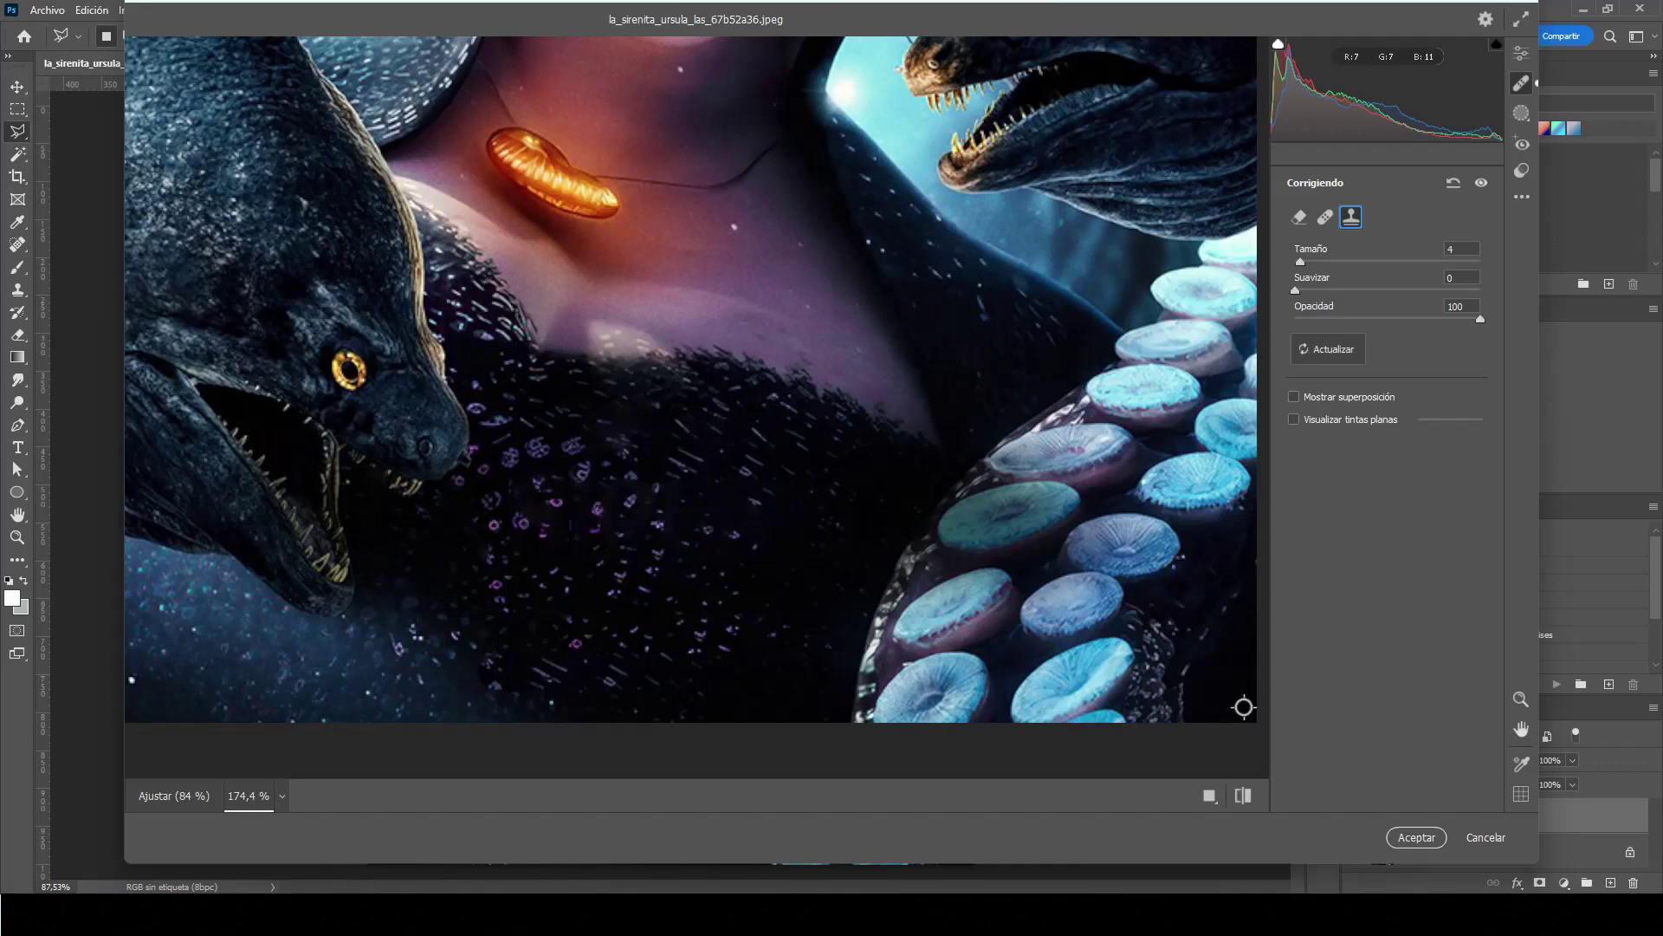
left_click(1417, 838)
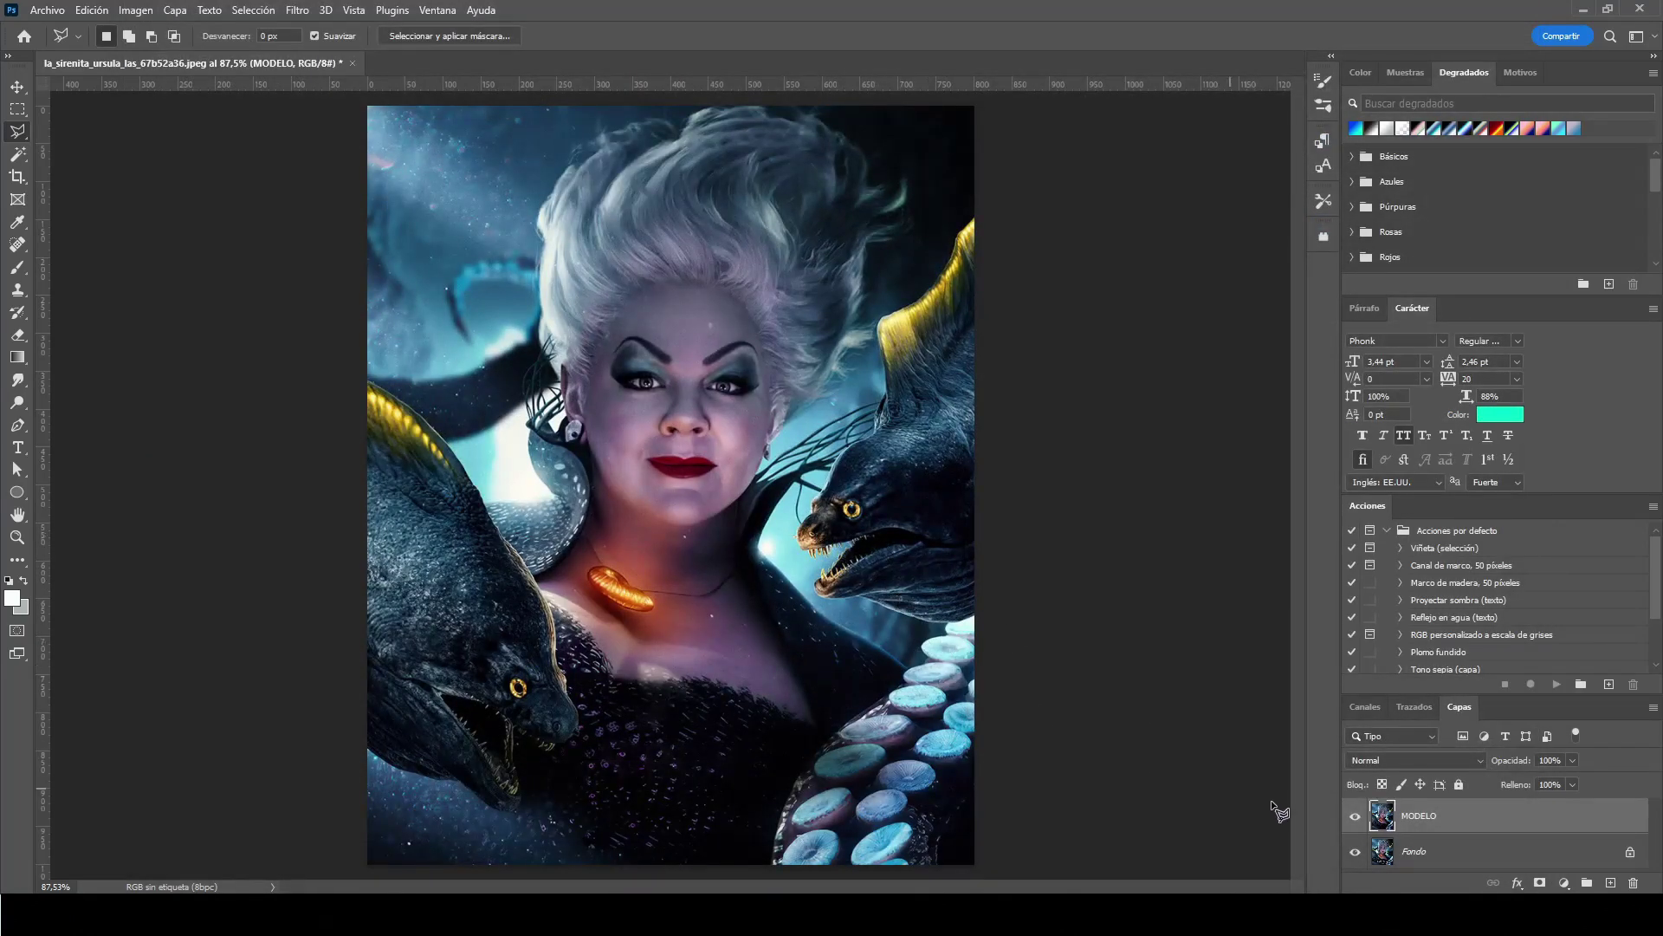
left_click(1354, 817)
left_click(1354, 818)
left_click(1354, 817)
left_click(1354, 817)
left_click(1354, 818)
left_click(1354, 818)
left_click(1354, 818)
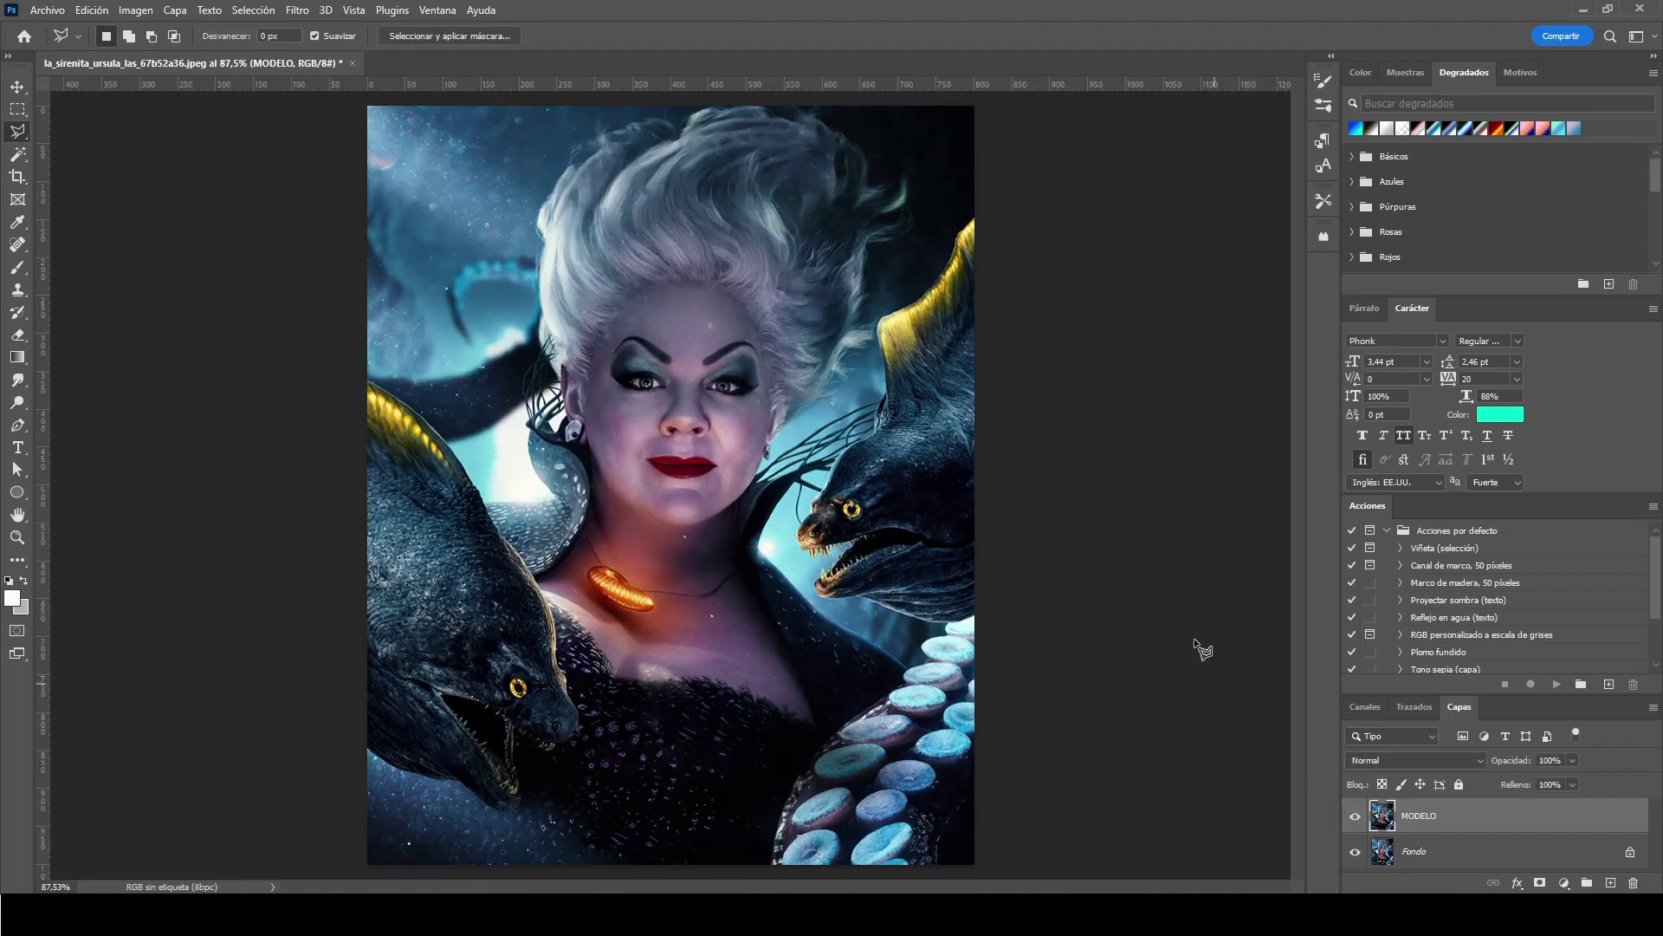